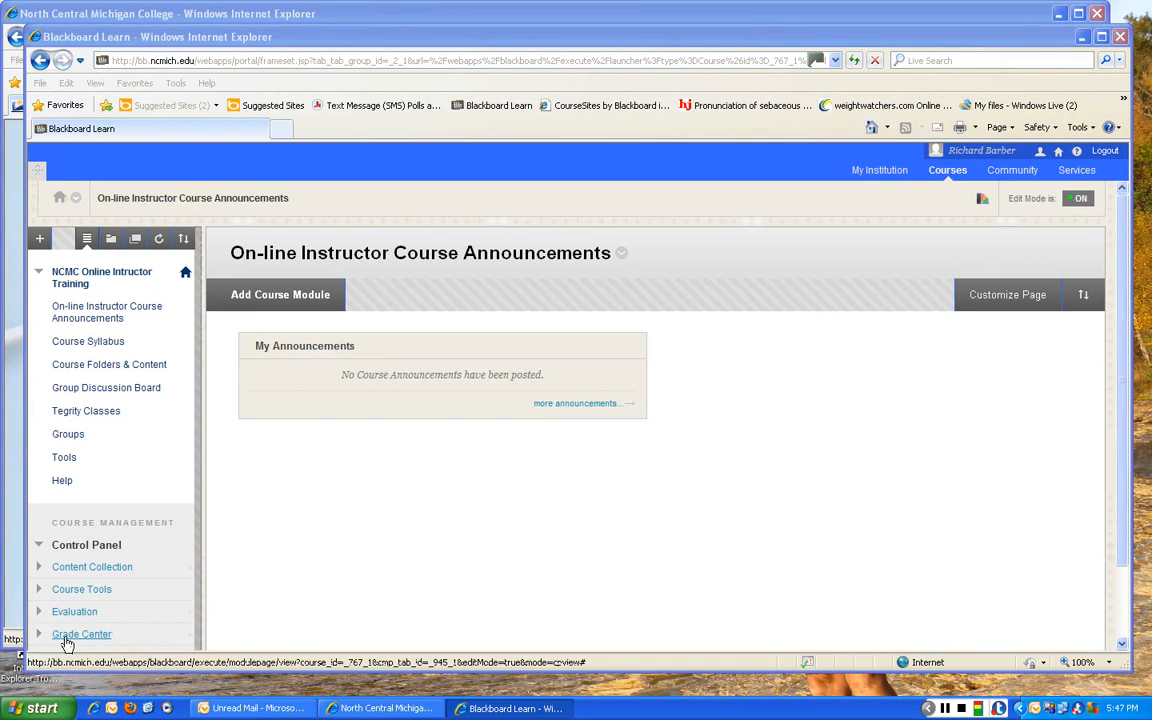
- Open the Full Grade Center of the course and bring the Student ID and Last Access columns into view
{"action": "left_click", "coordinate": [118, 636]}
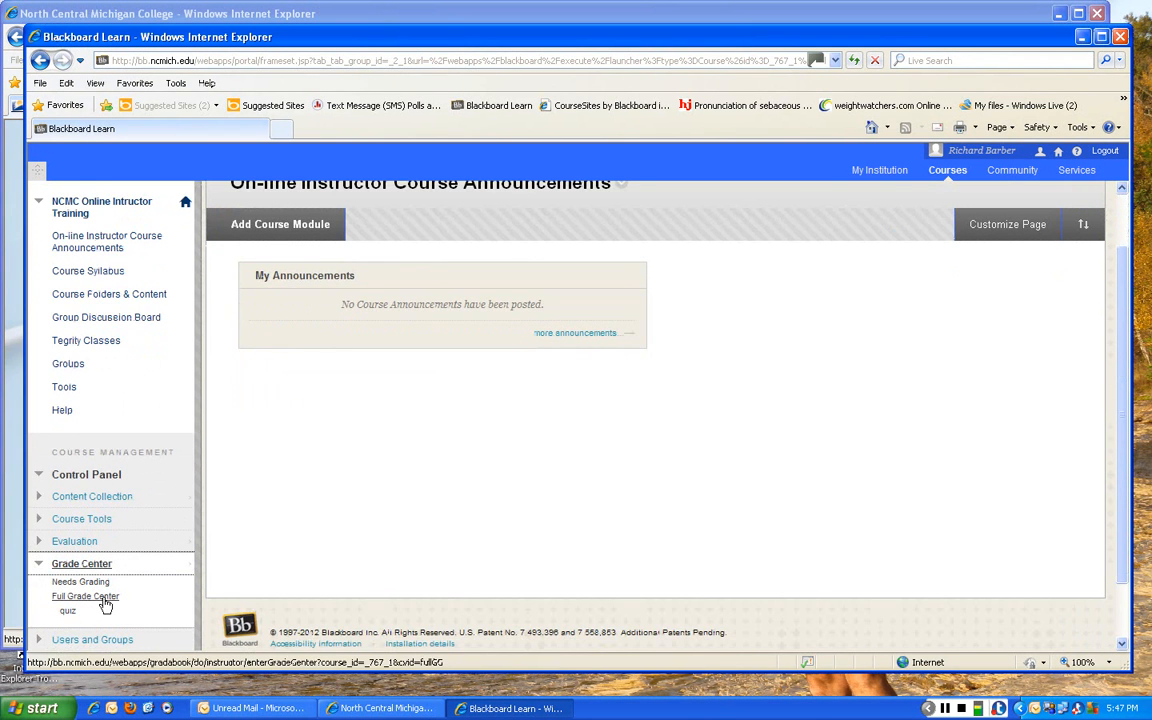
{"action": "left_click", "coordinate": [104, 600]}
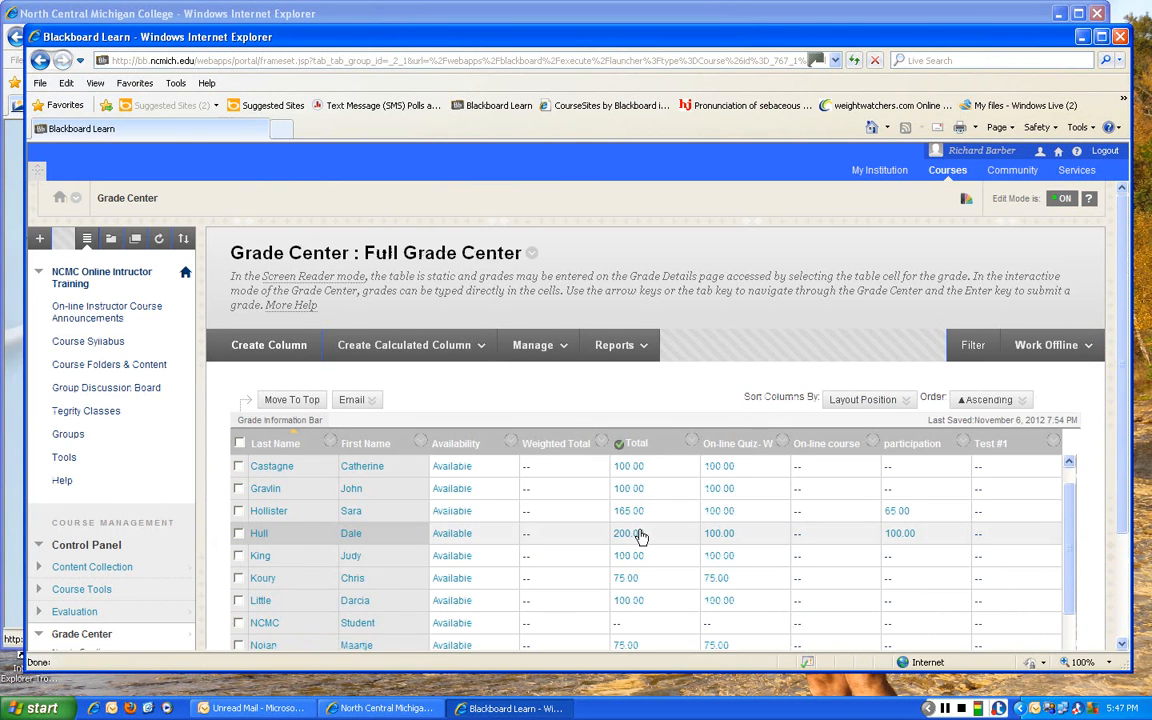
{"action": "scroll", "coordinate": [641, 537], "scroll_direction": "down", "scroll_amount": 3}
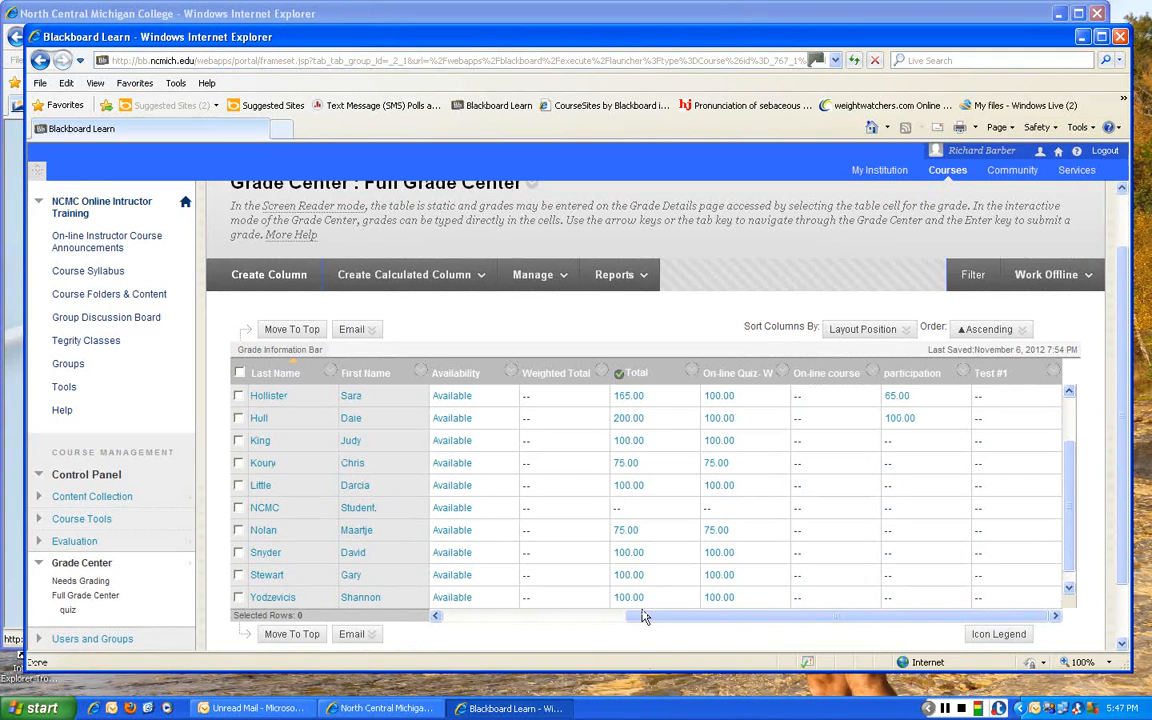
{"action": "left_click_drag", "start_coordinate": [644, 617], "coordinate": [480, 621]}
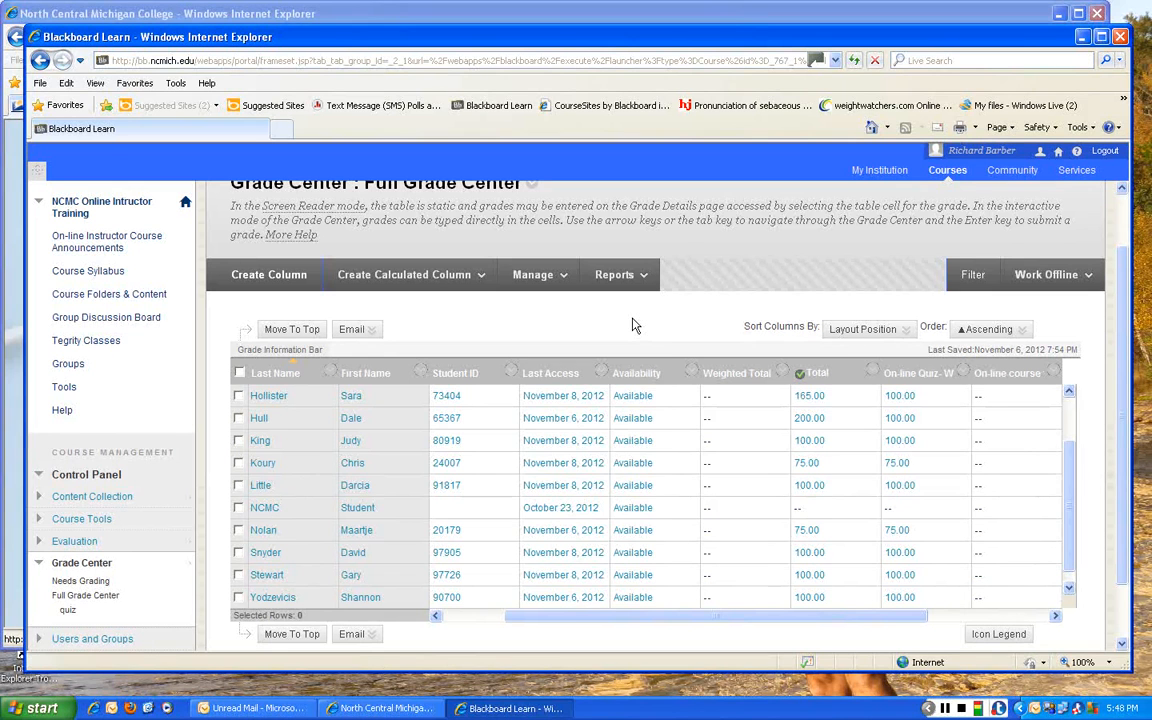
- Create a new Grade Center category named Attendance and submit it
{"action": "left_click", "coordinate": [535, 278]}
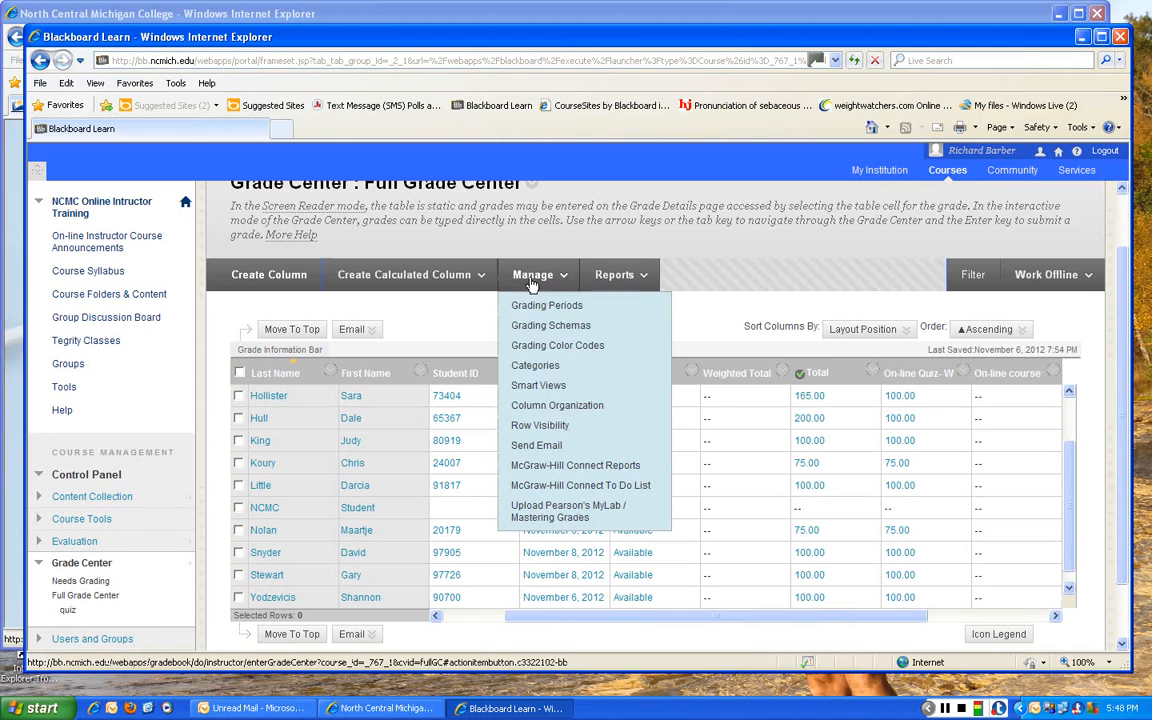
{"action": "left_click", "coordinate": [531, 368]}
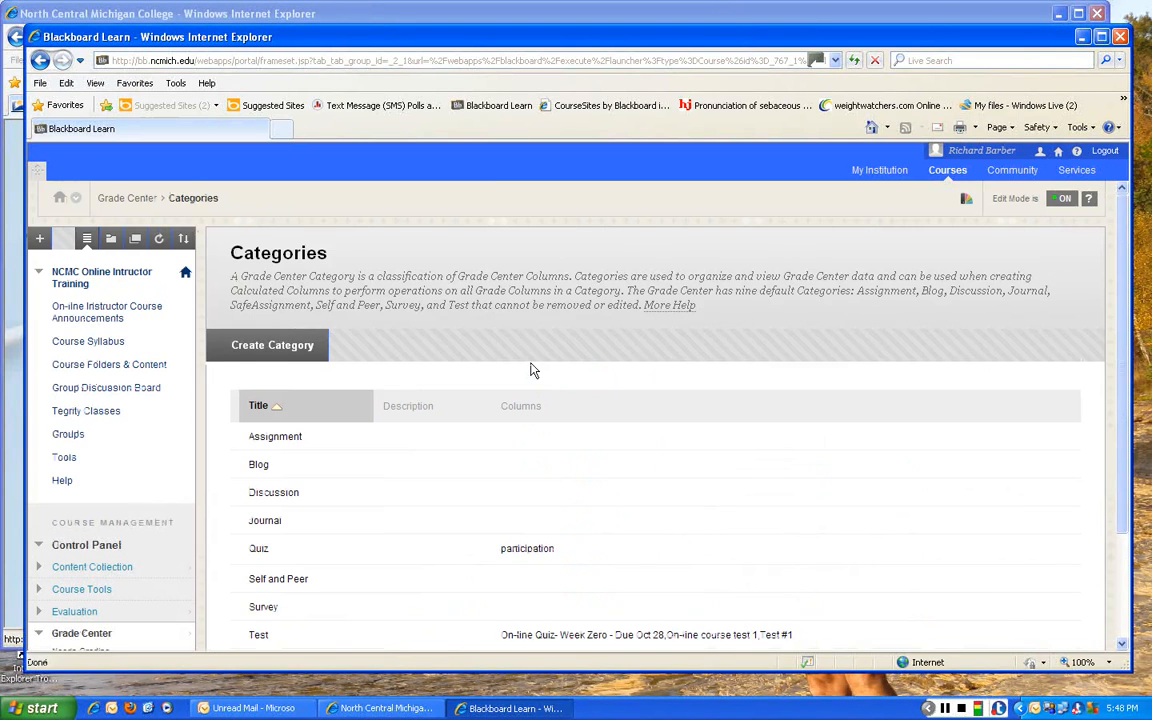
{"action": "scroll", "coordinate": [532, 368], "scroll_direction": "down", "scroll_amount": 2}
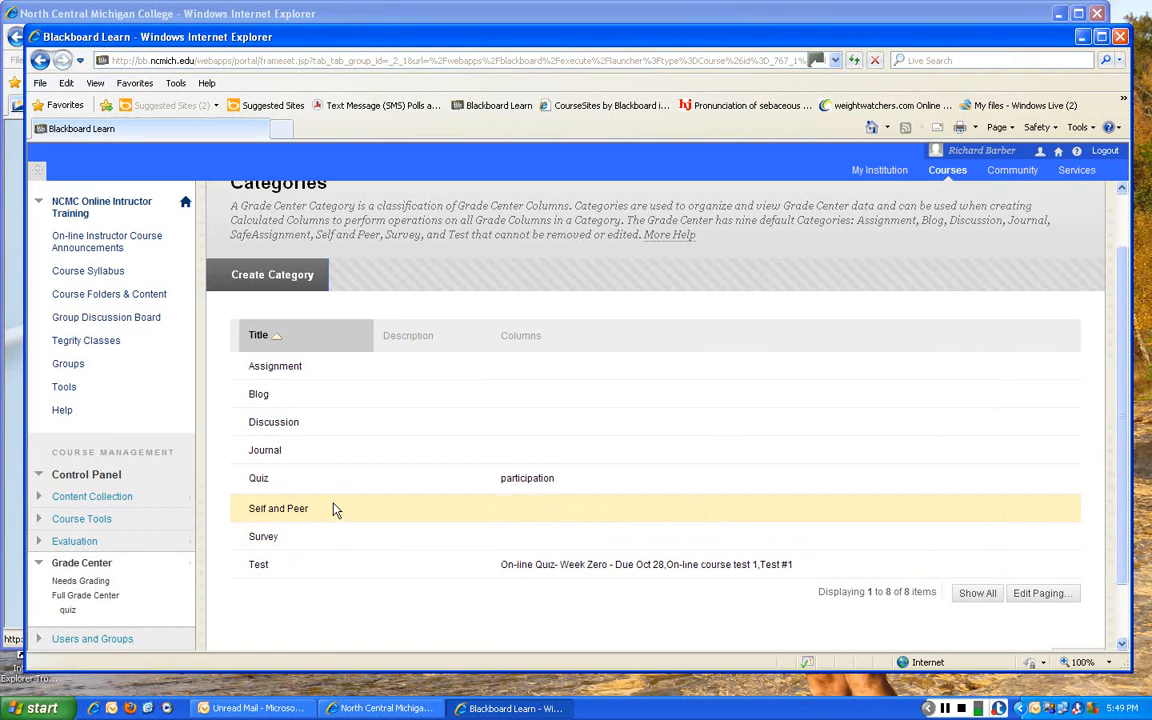
{"action": "left_click", "coordinate": [299, 282]}
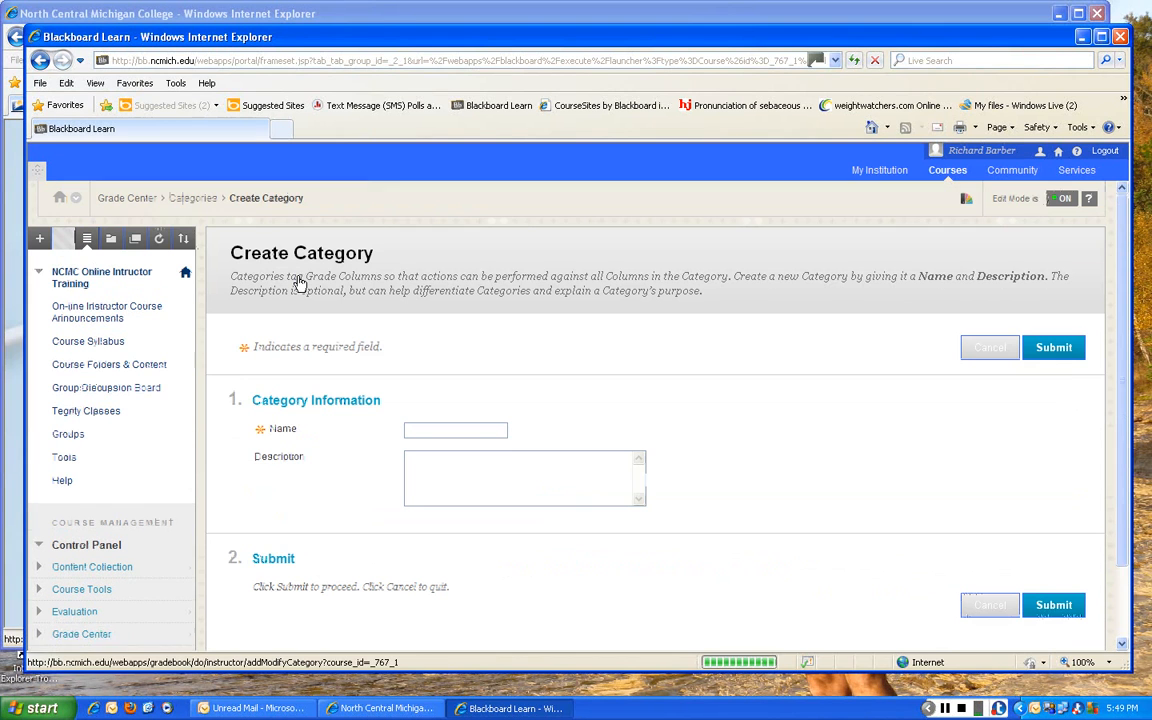
{"action": "left_click", "coordinate": [442, 431]}
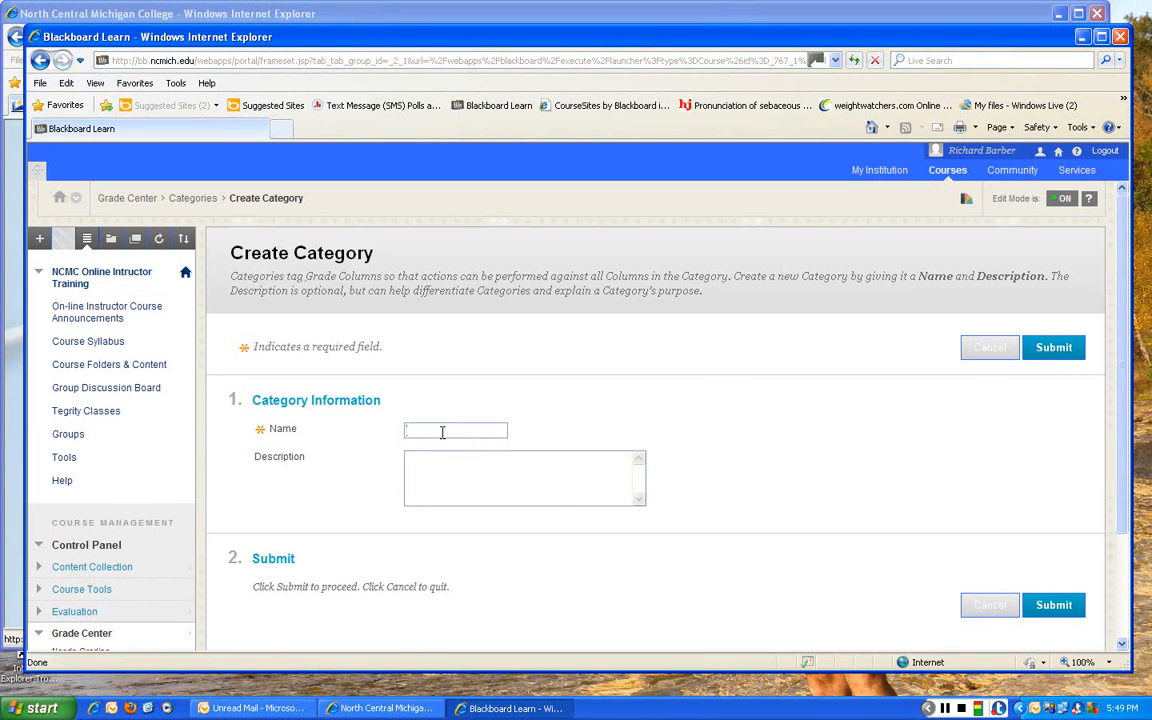
{"action": "type", "text": "Attendance"}
{"action": "left_click", "coordinate": [1056, 607]}
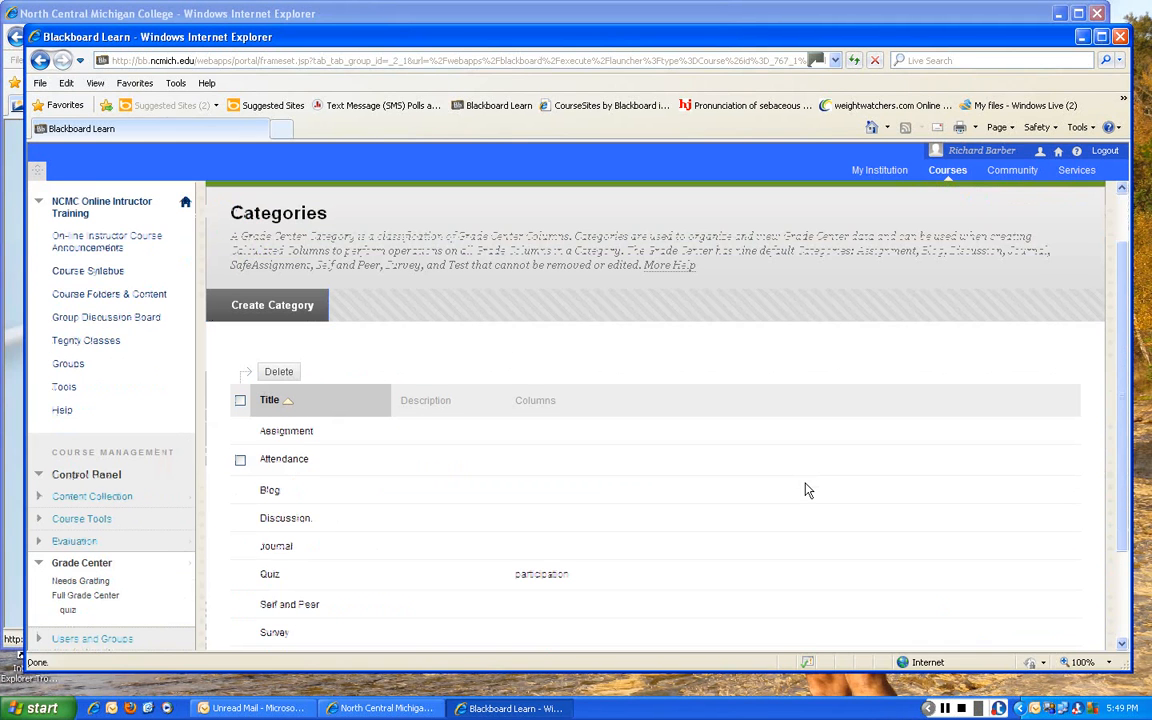
- Look through the updated category list and return to the Full Grade Center
{"action": "mouse_move", "coordinate": [236, 455]}
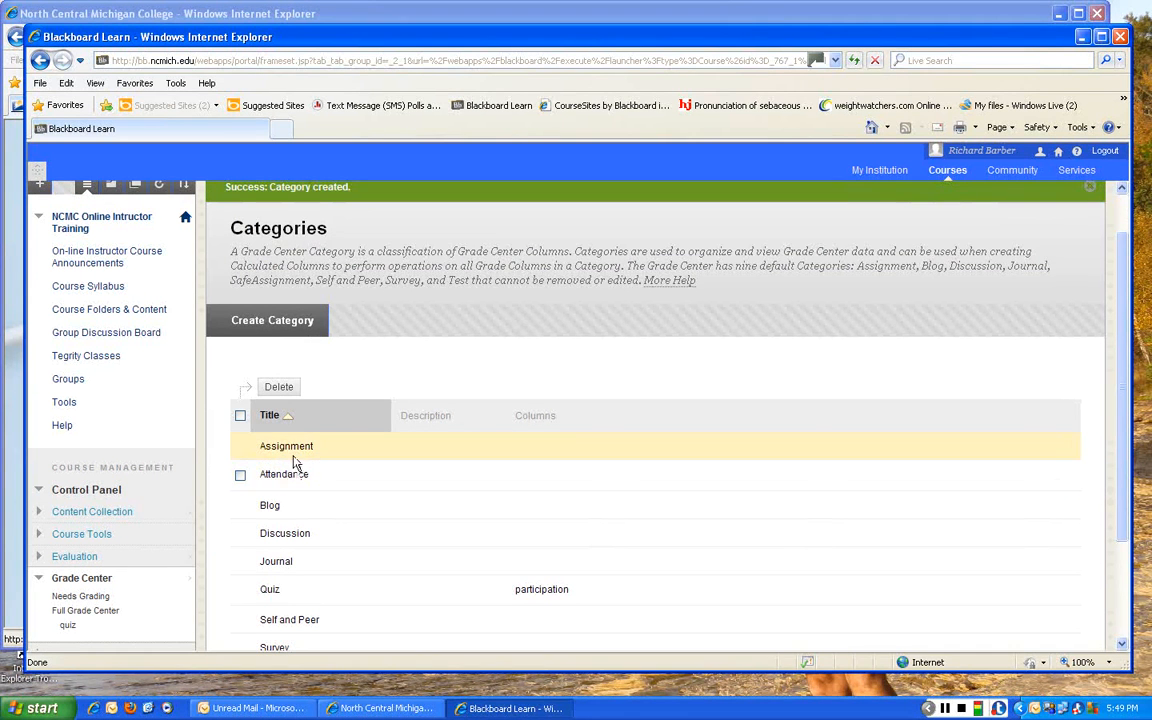
{"action": "scroll", "coordinate": [312, 533], "scroll_direction": "down", "scroll_amount": 1}
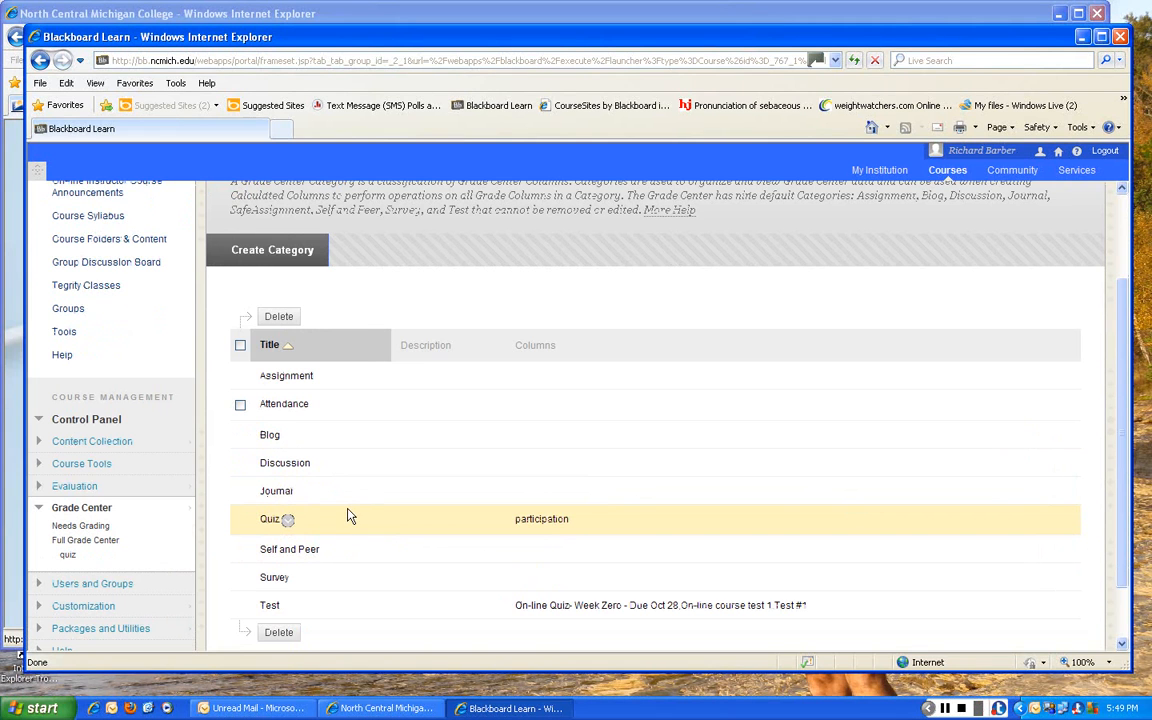
{"action": "scroll", "coordinate": [349, 514], "scroll_direction": "down", "scroll_amount": 1}
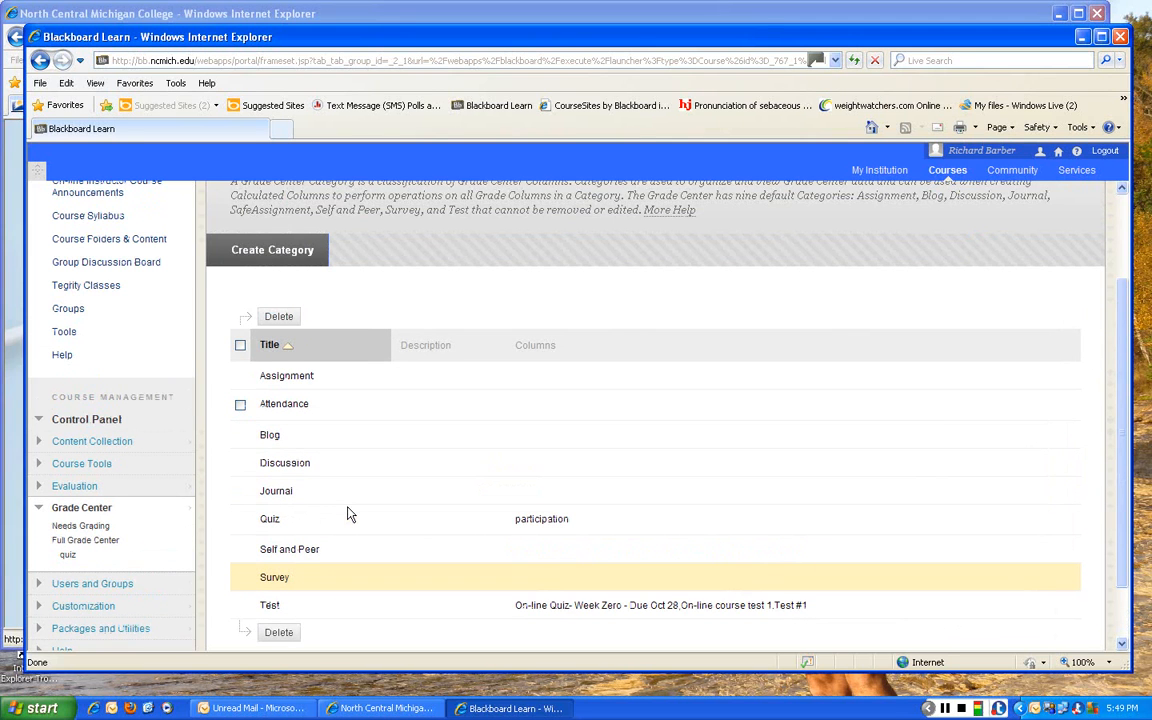
{"action": "scroll", "coordinate": [349, 514], "scroll_direction": "down", "scroll_amount": 1}
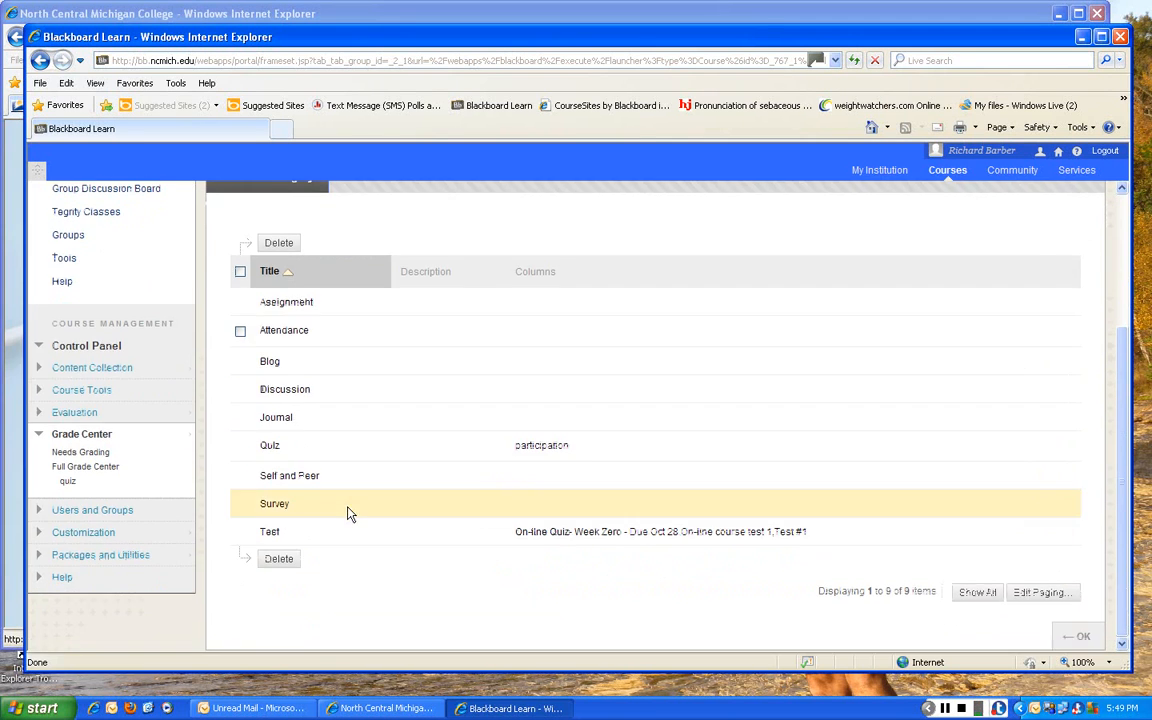
{"action": "left_click", "coordinate": [1083, 641]}
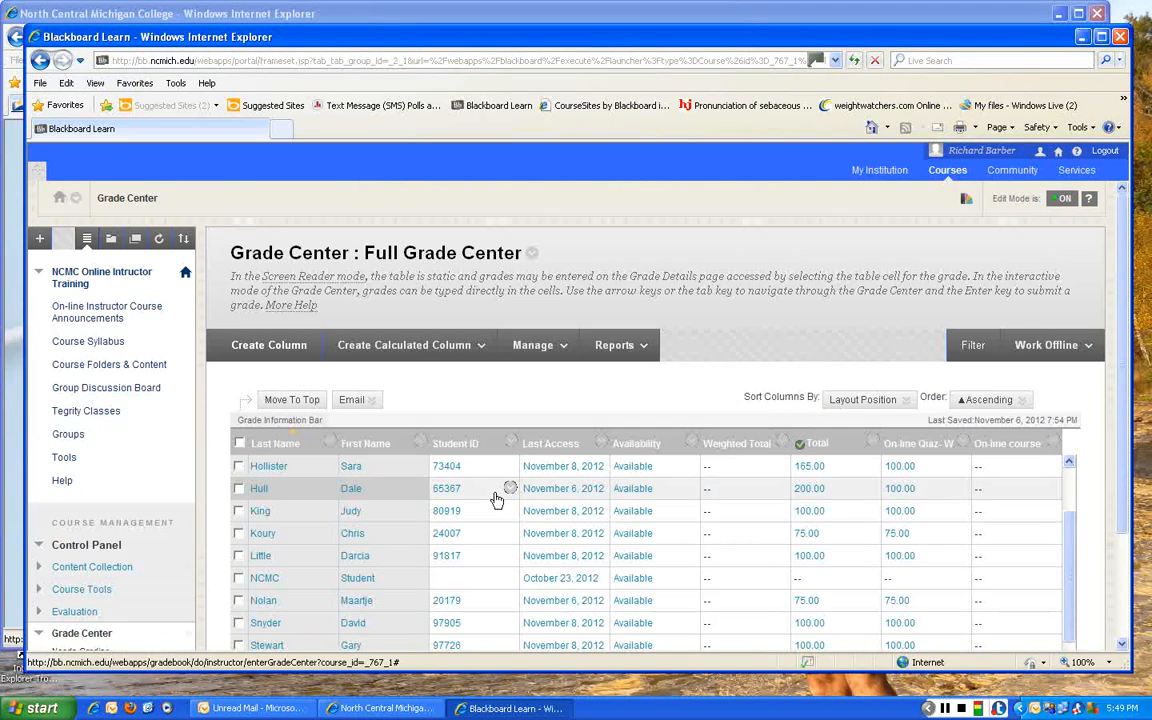
- View the last columns of the grade table, and start a new grade column named Quiz #2
{"action": "scroll", "coordinate": [497, 500], "scroll_direction": "down", "scroll_amount": 1}
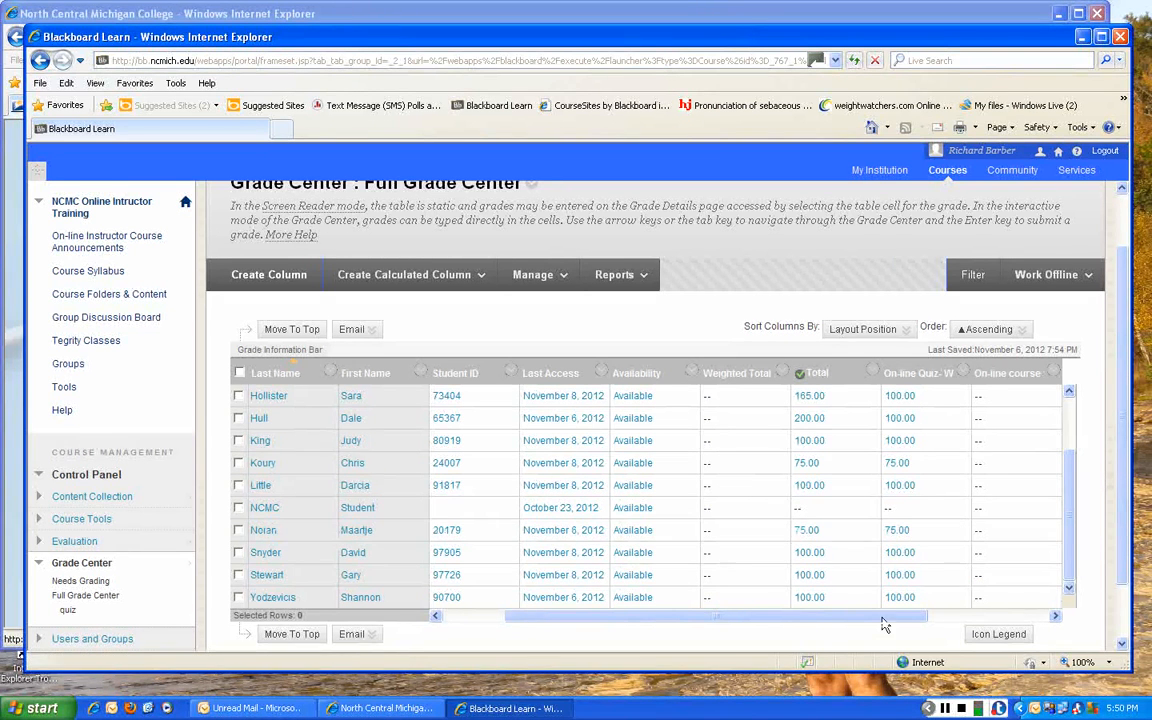
{"action": "left_click_drag", "start_coordinate": [883, 616], "coordinate": [998, 618]}
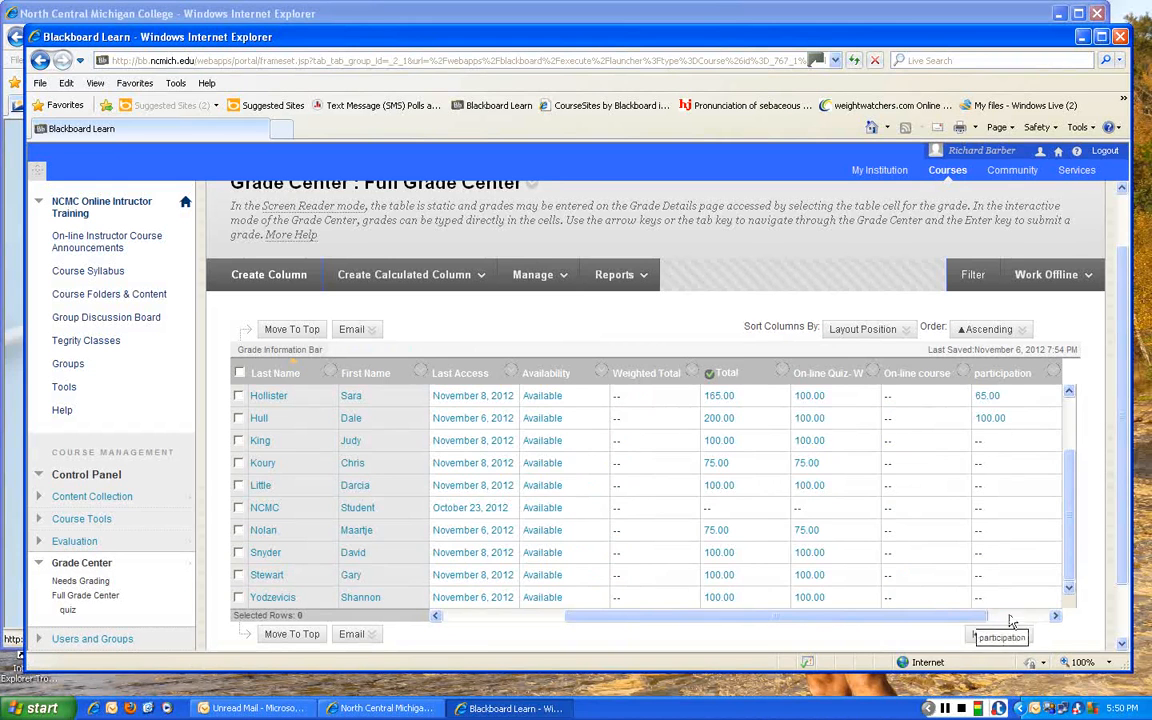
{"action": "left_click", "coordinate": [1055, 616]}
{"action": "mouse_move", "coordinate": [995, 380]}
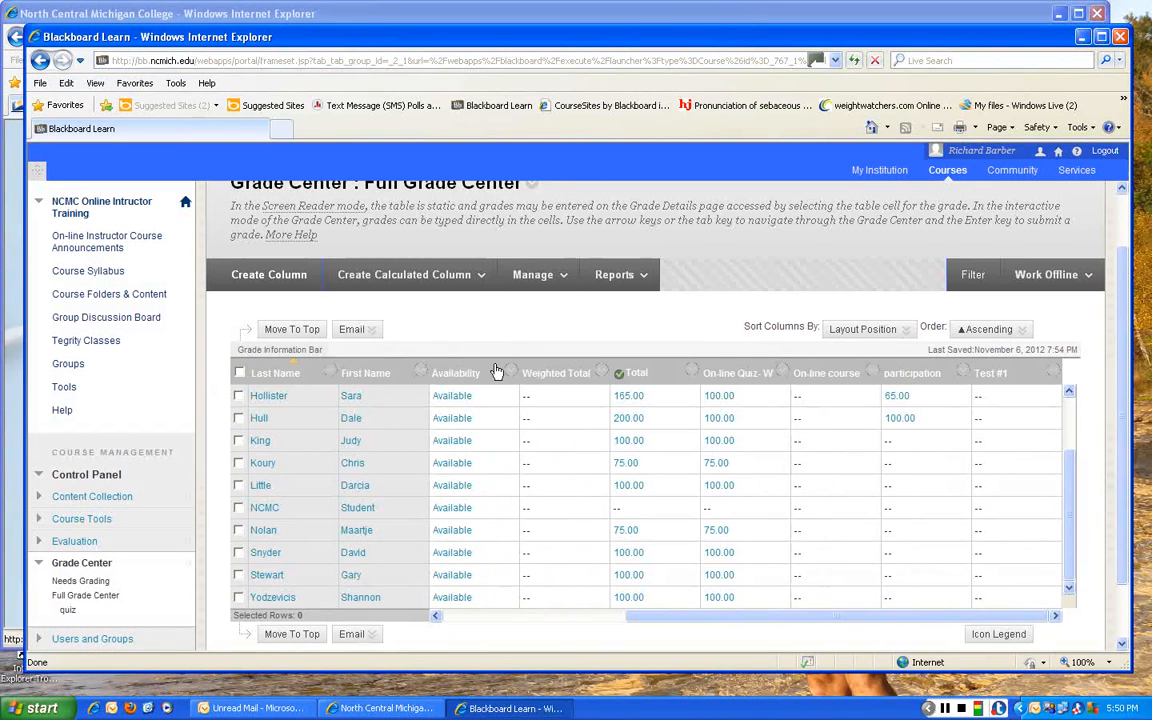
{"action": "left_click", "coordinate": [256, 284]}
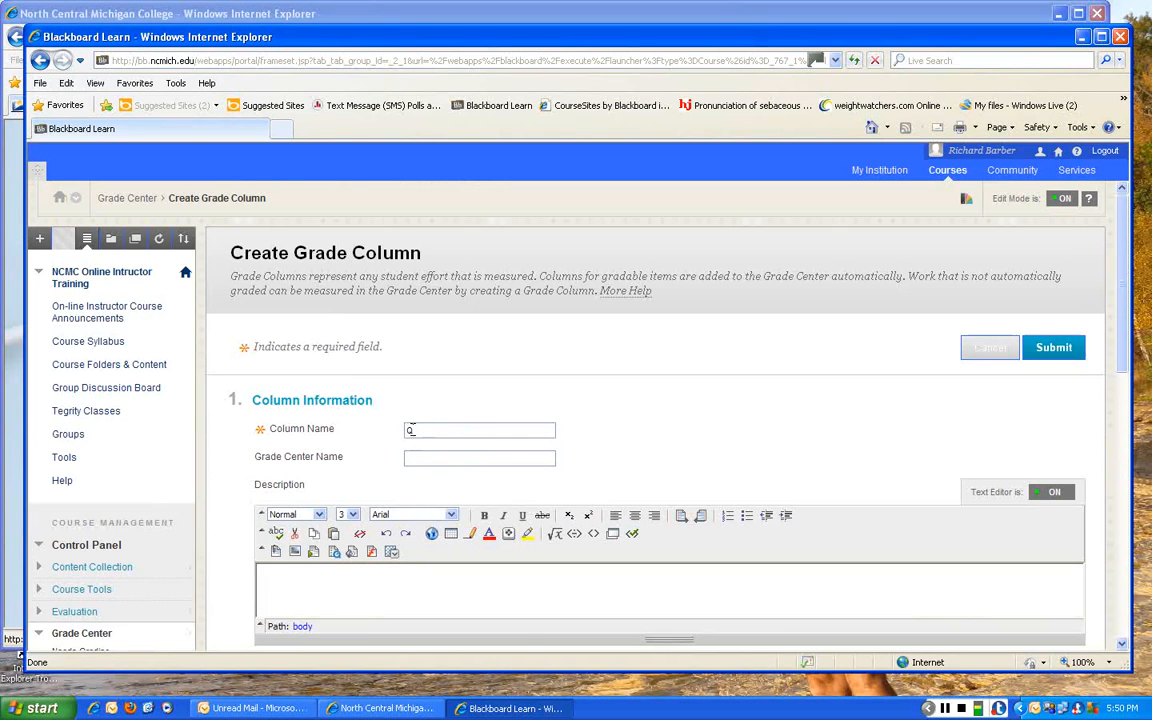
{"action": "type", "text": "Quiz"}
{"action": "key", "text": "BackSpace"}
{"action": "key", "text": "BackSpace"}
{"action": "type", "text": "iz #3"}
- Set the new column's primary display to Letter
{"action": "scroll", "coordinate": [578, 470], "scroll_direction": "down", "scroll_amount": 3}
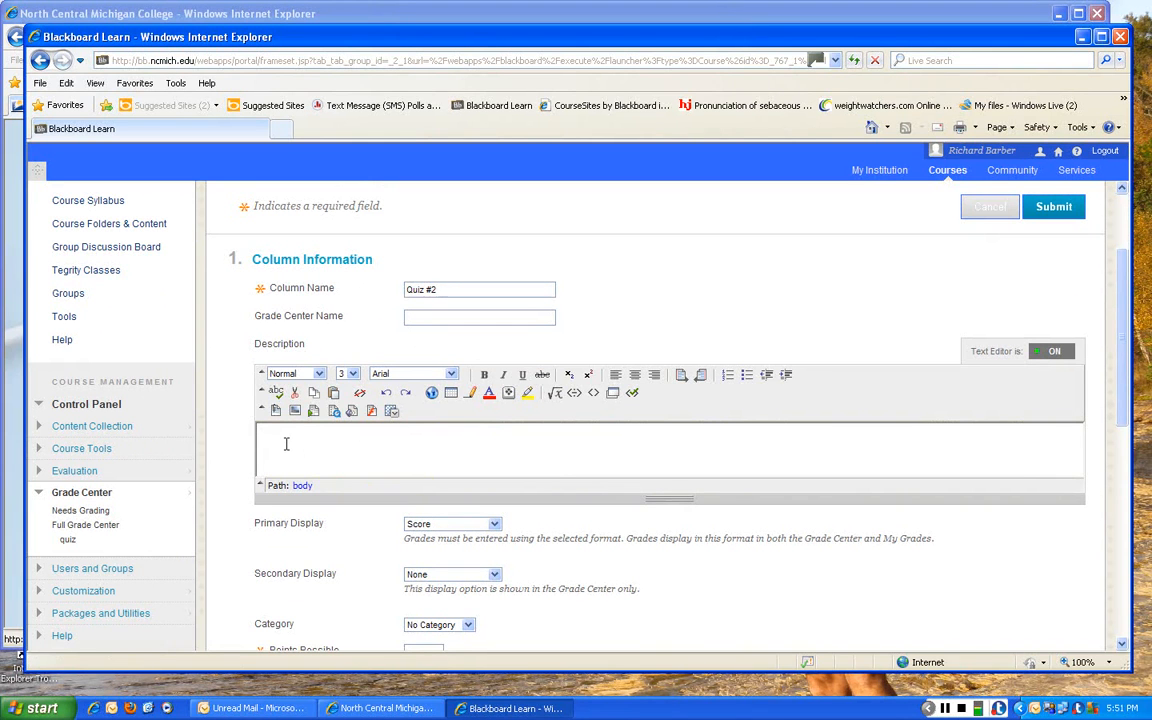
{"action": "left_click", "coordinate": [494, 525]}
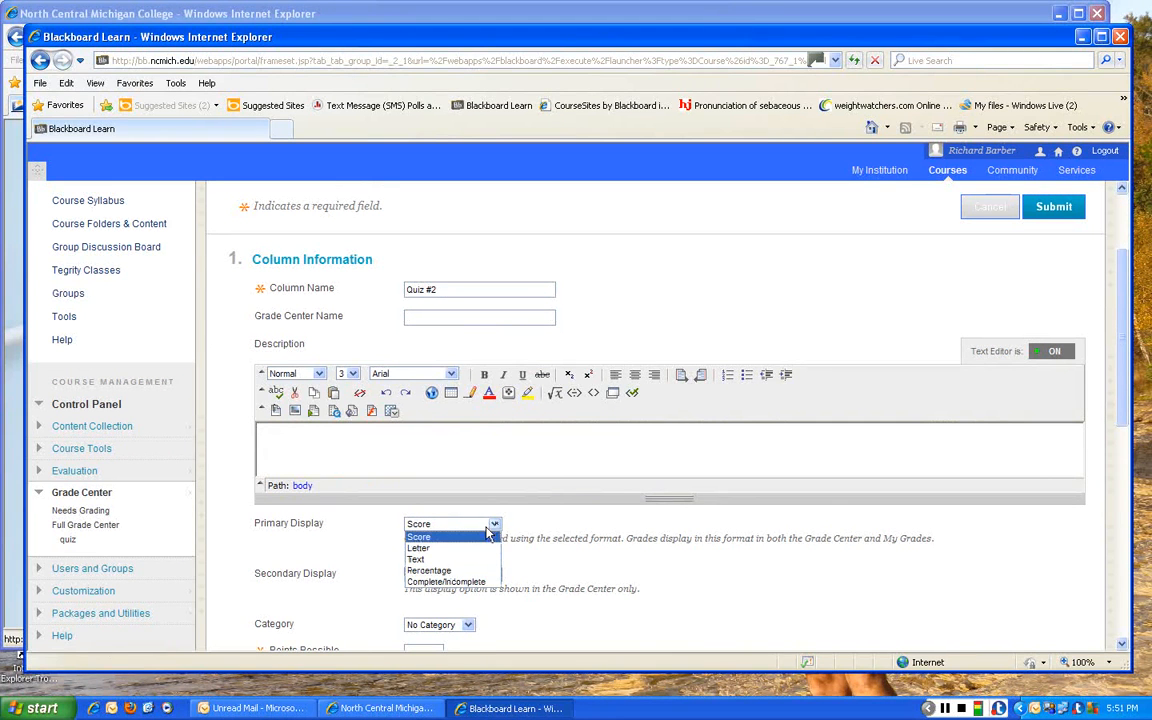
{"action": "left_click", "coordinate": [432, 536]}
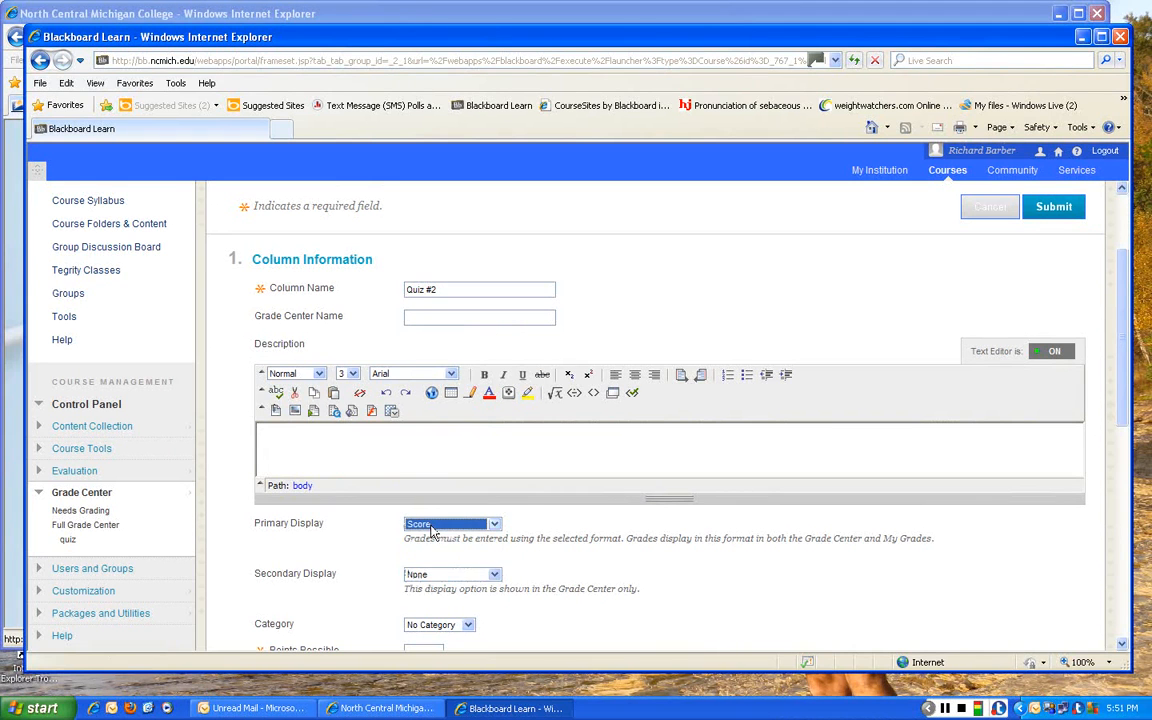
{"action": "key", "text": "Down"}
- Assign the new column to the Quiz category and set its points possible to 10
{"action": "scroll", "coordinate": [530, 569], "scroll_direction": "down", "scroll_amount": 1}
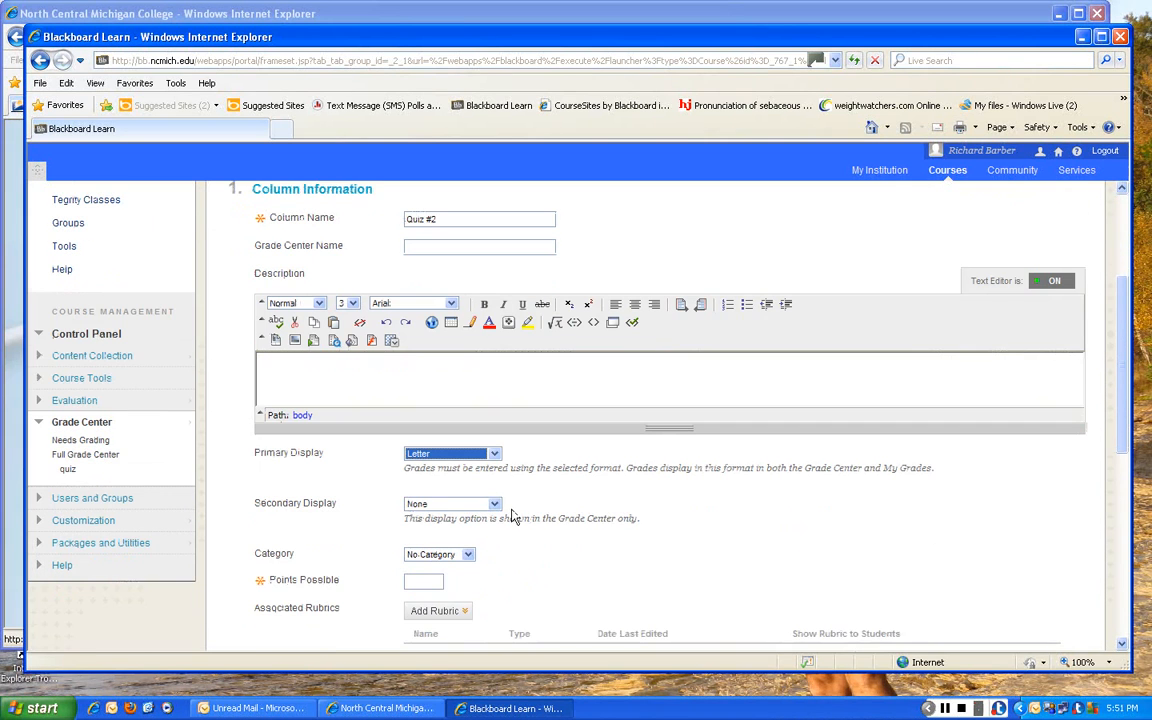
{"action": "scroll", "coordinate": [514, 513], "scroll_direction": "down", "scroll_amount": 1}
{"action": "scroll", "coordinate": [520, 510], "scroll_direction": "up", "scroll_amount": 2}
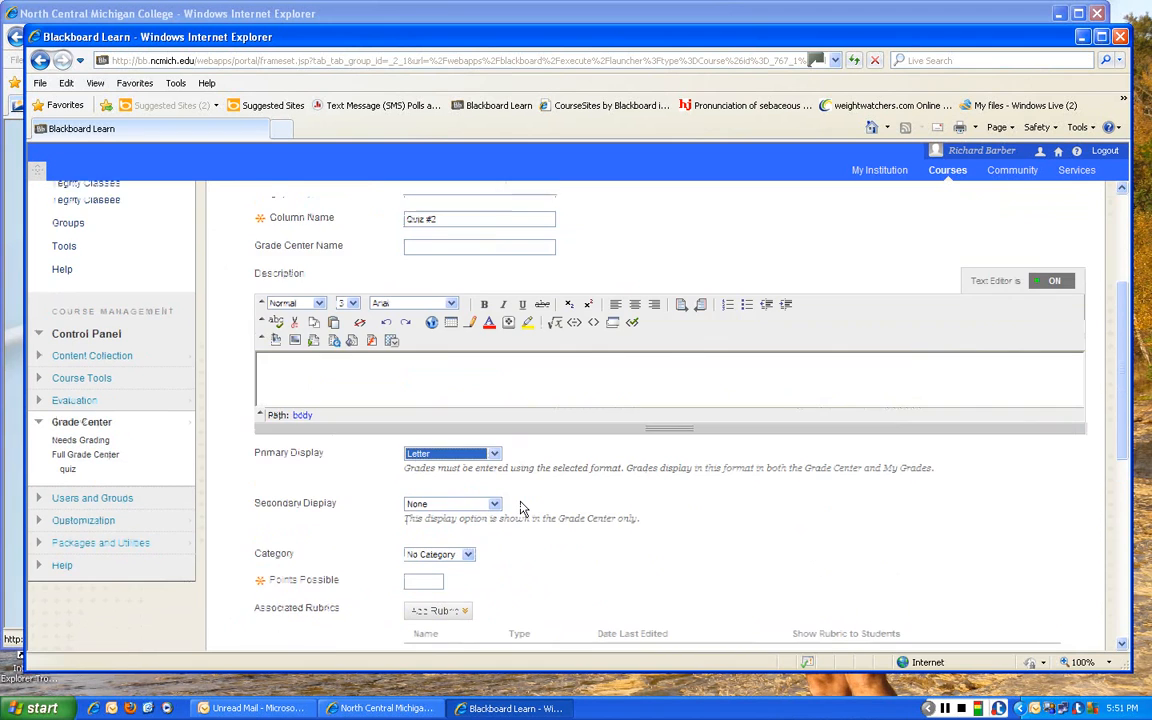
{"action": "scroll", "coordinate": [520, 510], "scroll_direction": "down", "scroll_amount": 2}
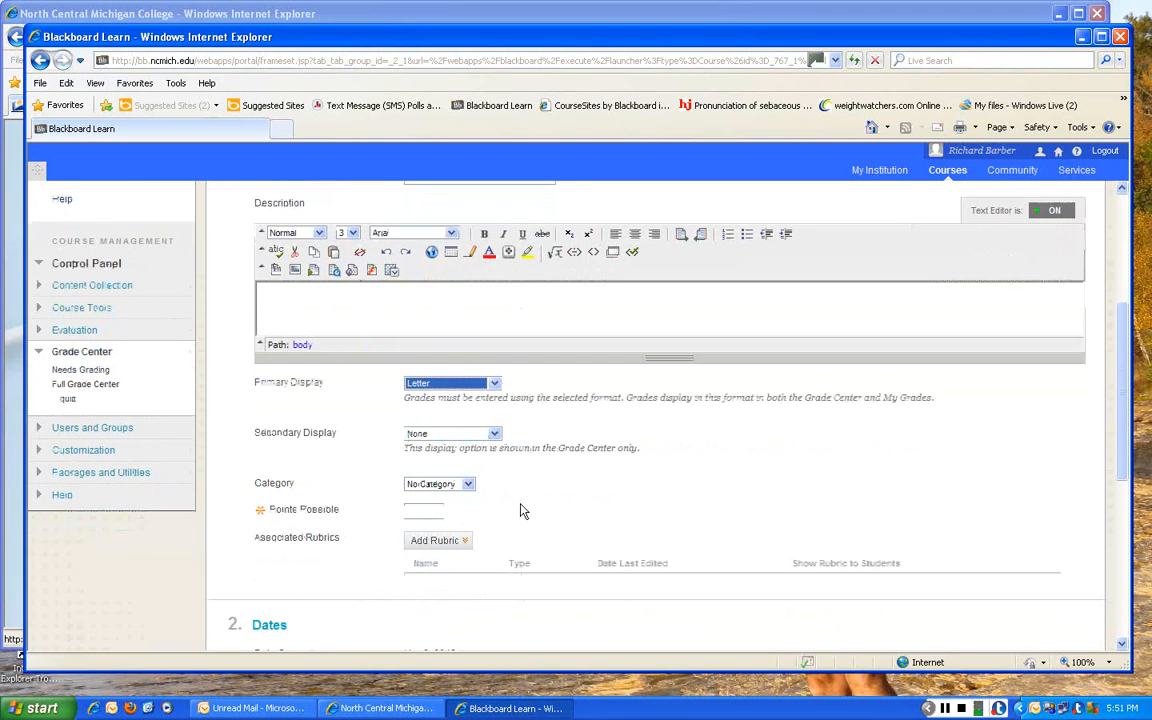
{"action": "left_click", "coordinate": [467, 485]}
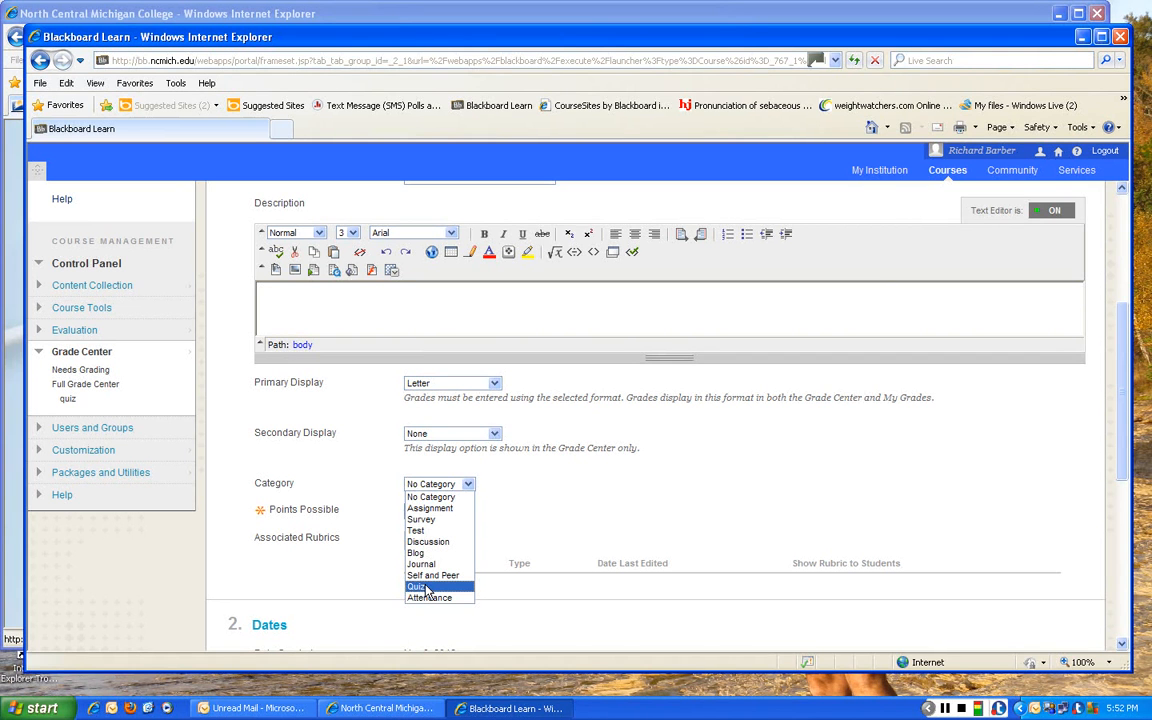
{"action": "left_click", "coordinate": [418, 587]}
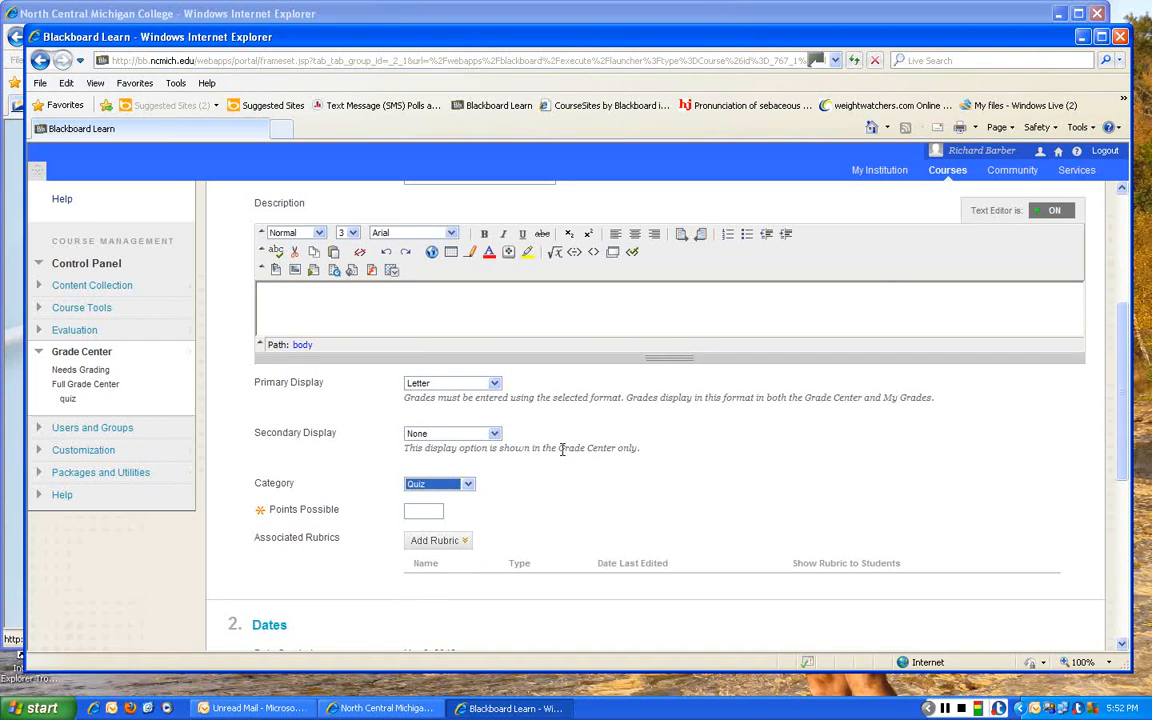
{"action": "left_click", "coordinate": [422, 512]}
{"action": "type", "text": "10"}
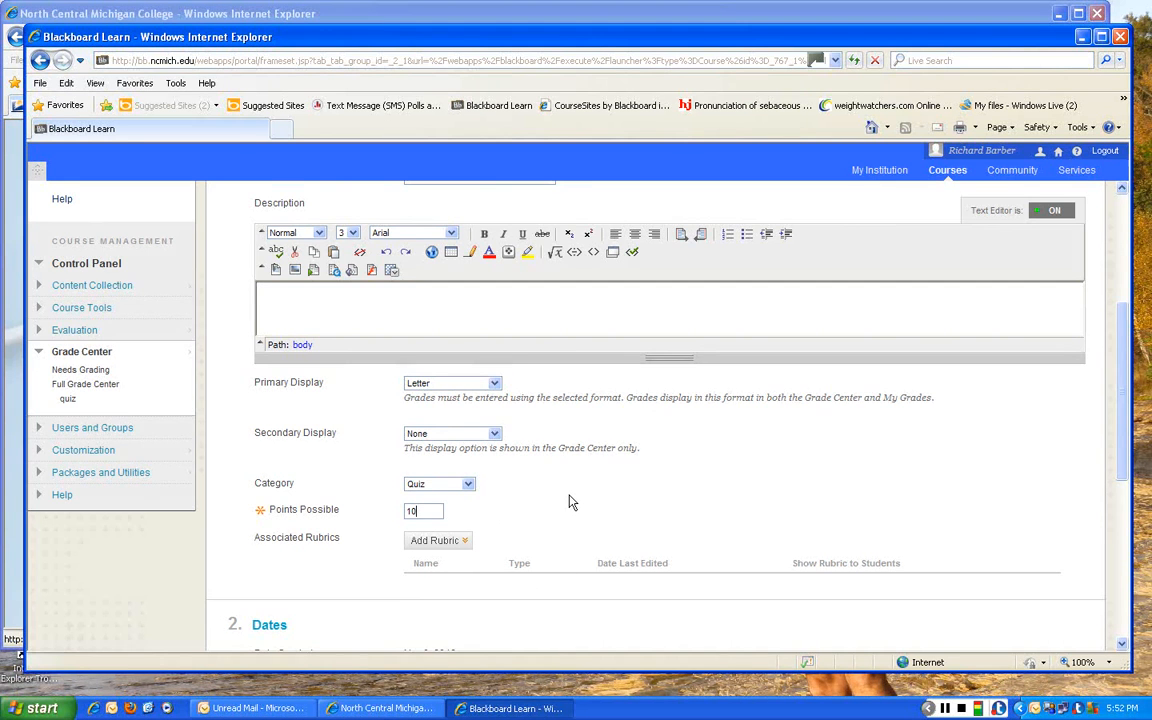
- Review the due date and column options, keep their defaults, and submit the new grade column
{"action": "scroll", "coordinate": [568, 503], "scroll_direction": "down", "scroll_amount": 4}
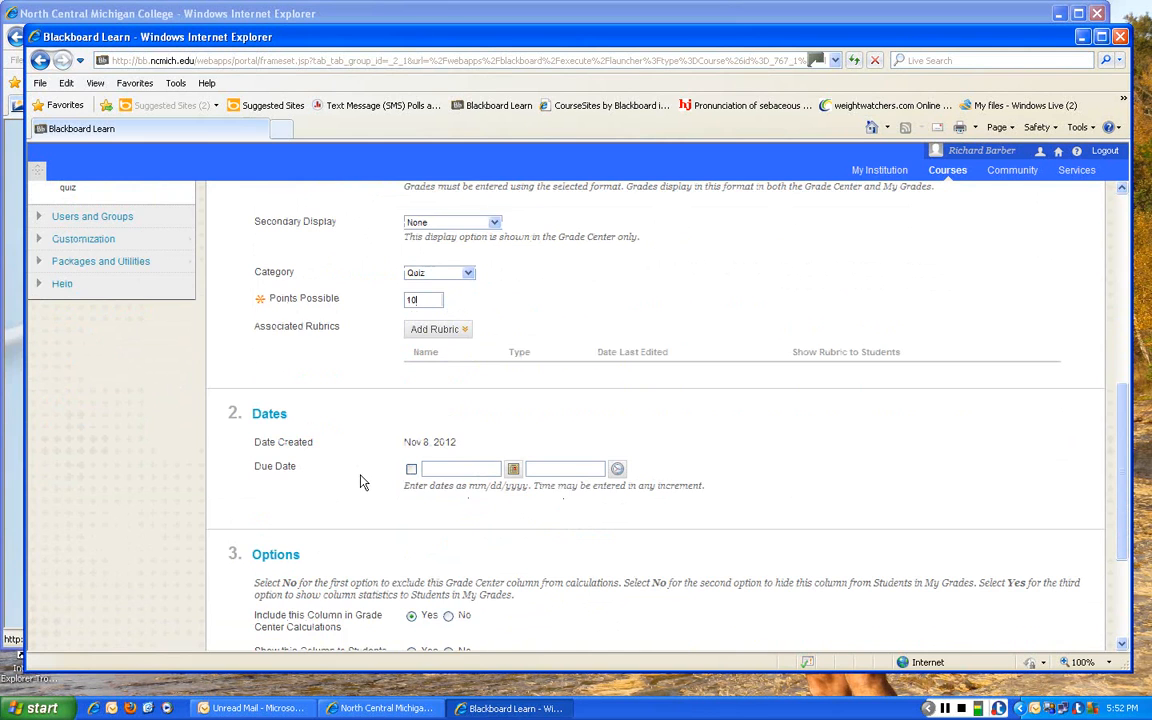
{"action": "scroll", "coordinate": [363, 482], "scroll_direction": "down", "scroll_amount": 1}
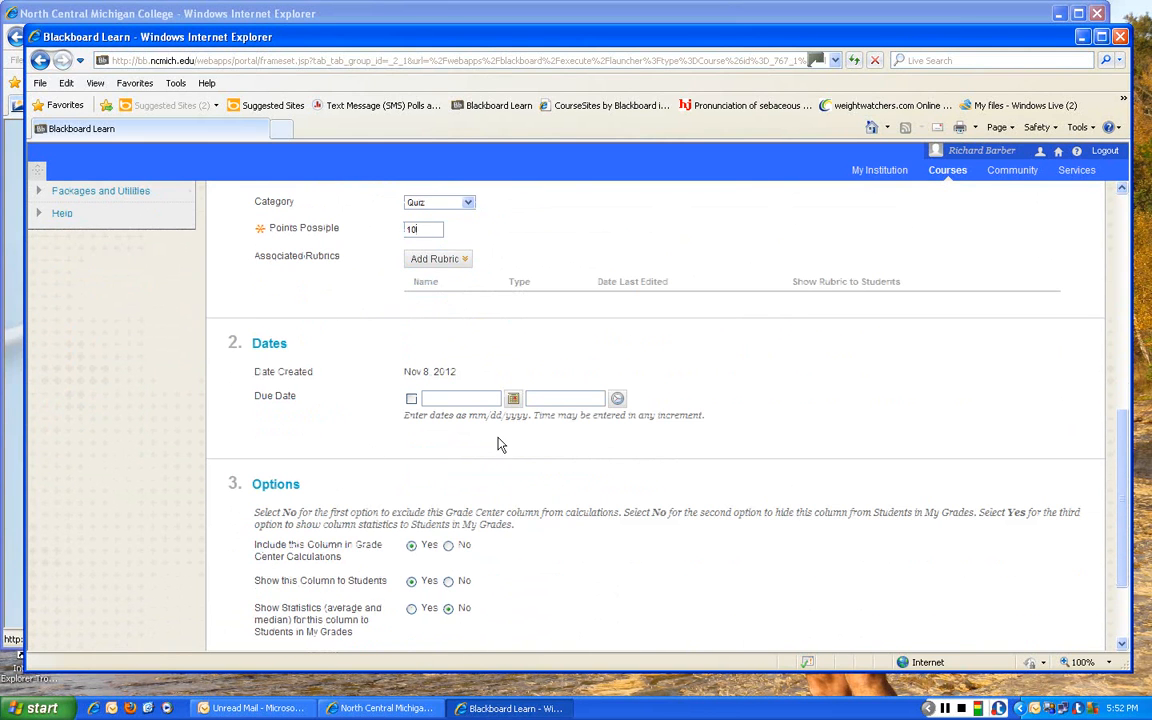
{"action": "scroll", "coordinate": [512, 444], "scroll_direction": "down", "scroll_amount": 2}
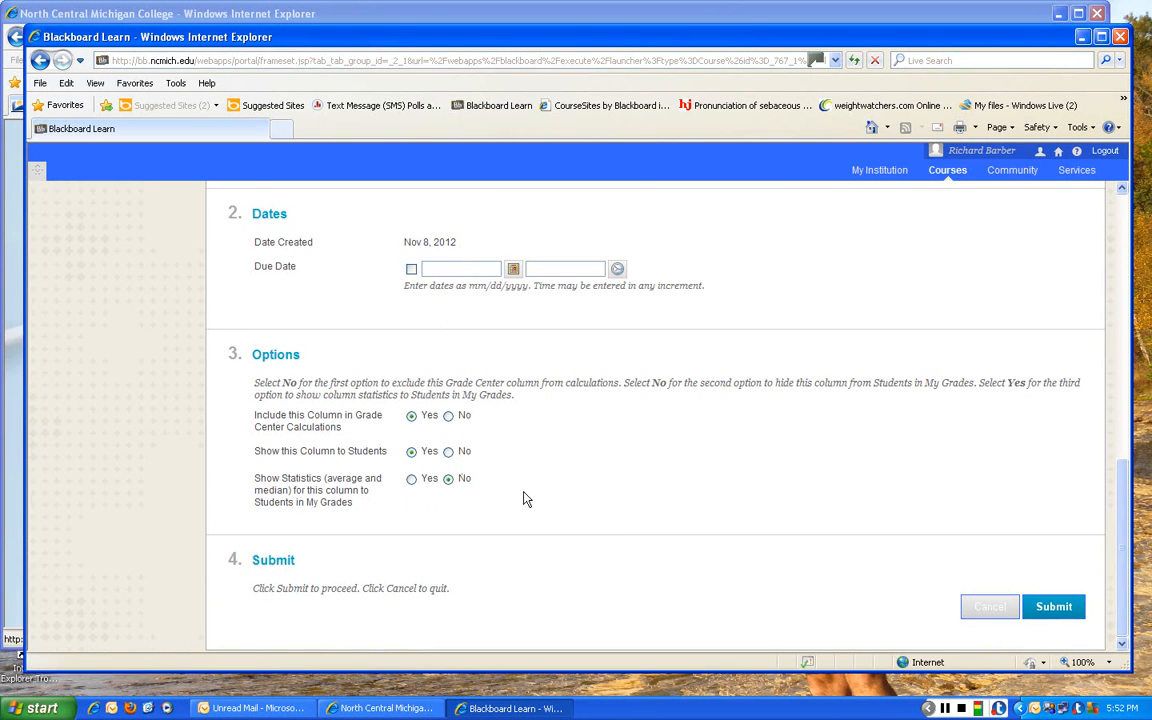
{"action": "left_click", "coordinate": [1056, 610]}
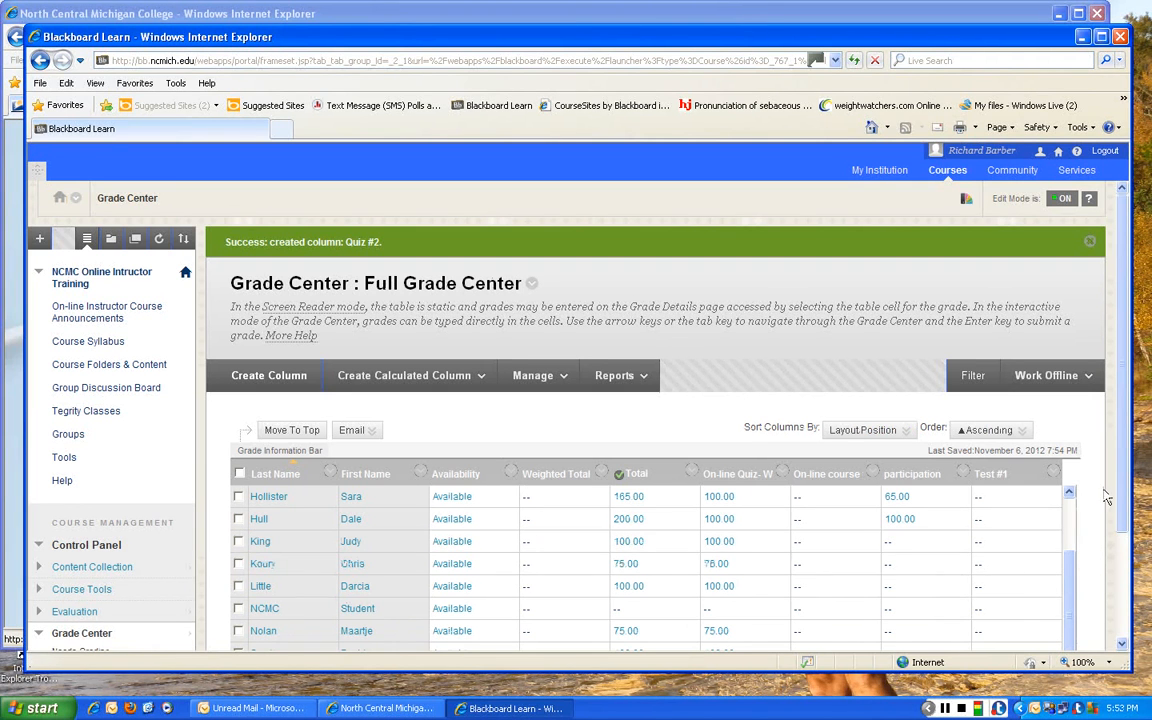
- Open the Quiz #2 column's information for editing from the end of the grade table
{"action": "scroll", "coordinate": [1100, 500], "scroll_direction": "down", "scroll_amount": 3}
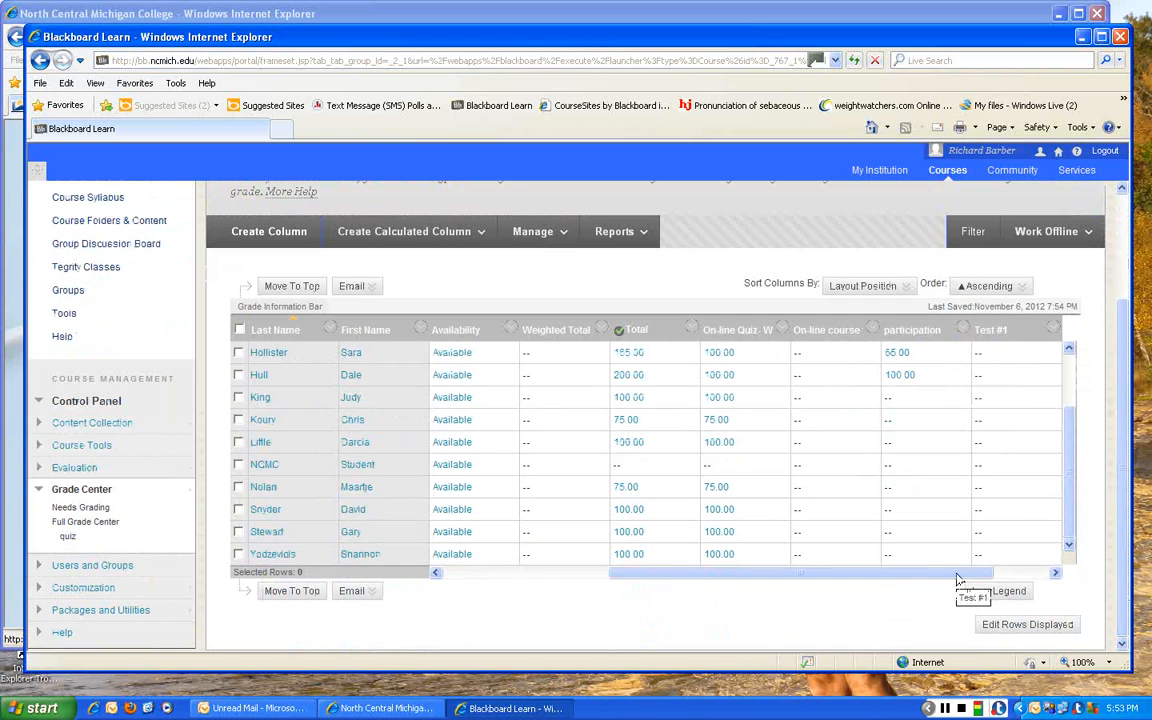
{"action": "left_click", "coordinate": [1018, 574]}
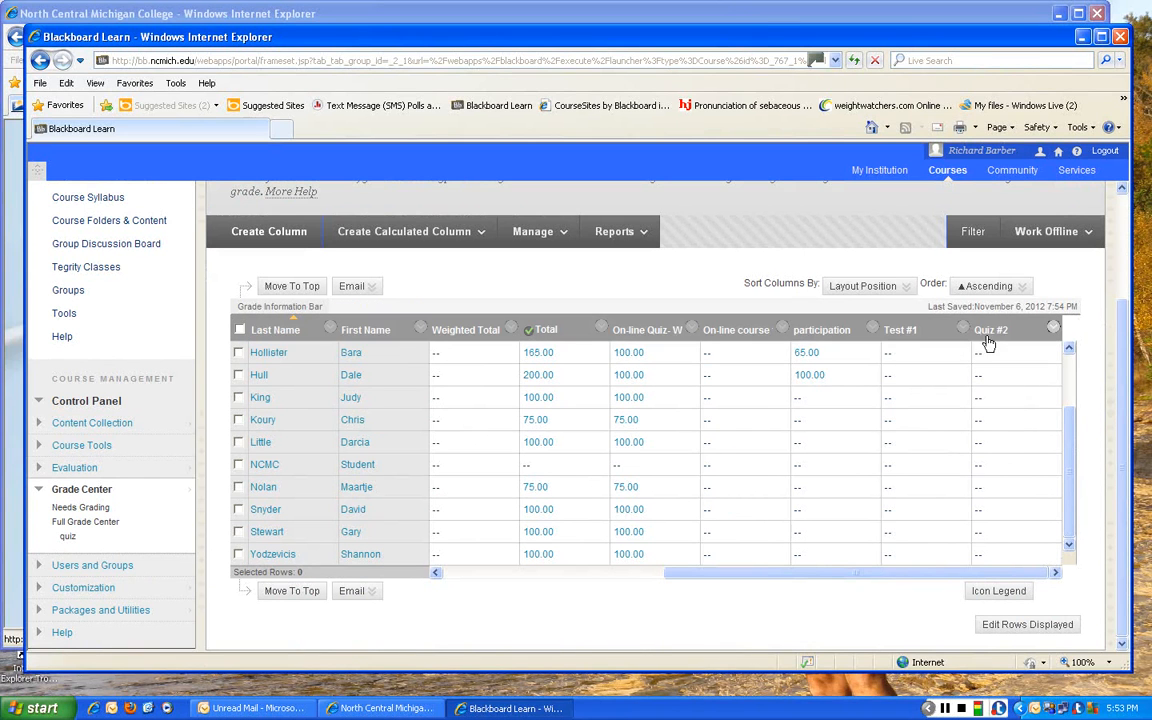
{"action": "left_click", "coordinate": [1054, 332]}
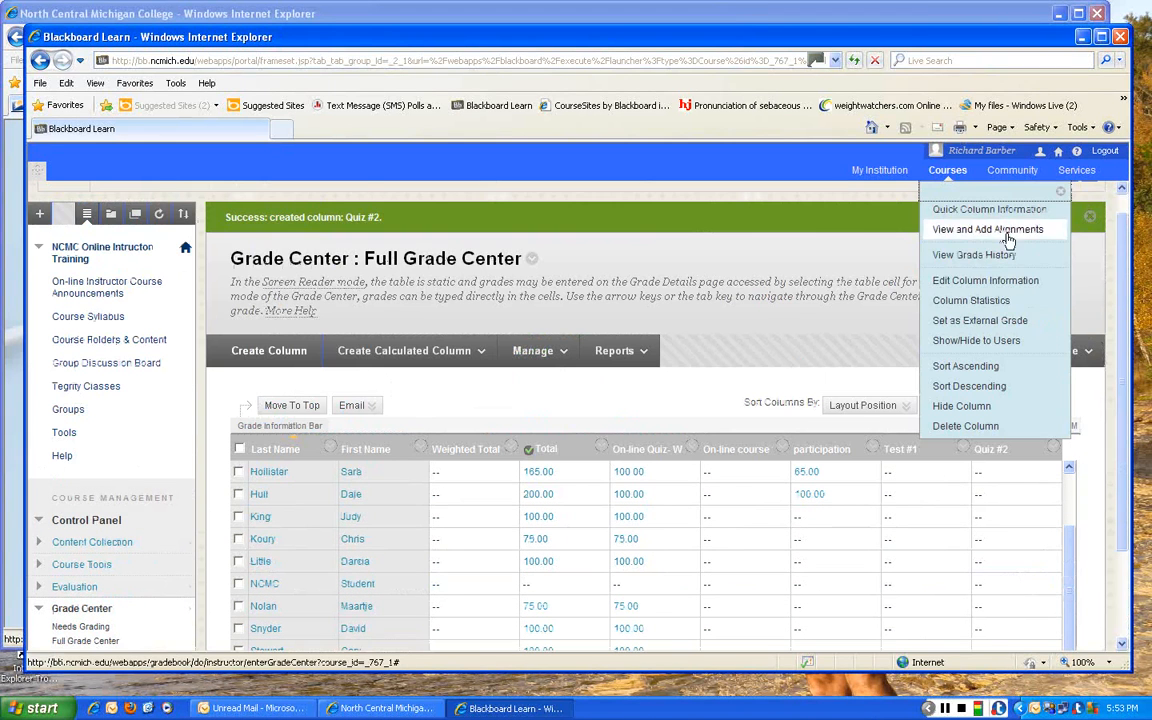
{"action": "left_click", "coordinate": [975, 284]}
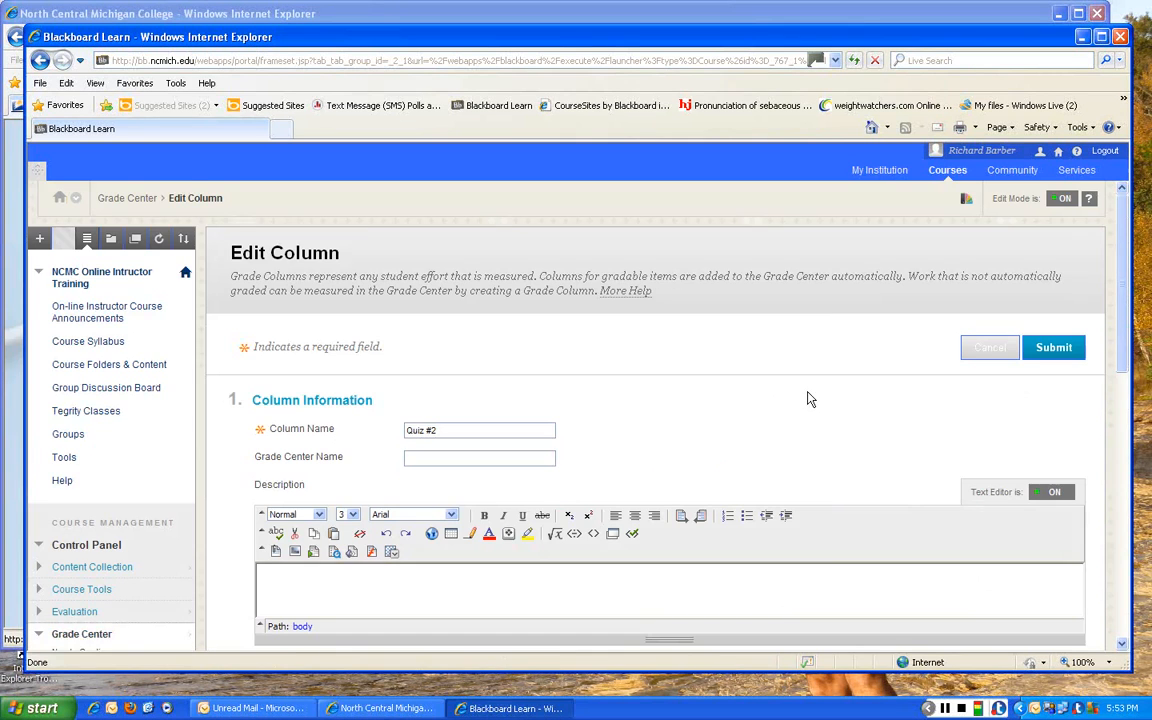
- Change the primary display of the Quiz #2 column and submit the edited column
{"action": "scroll", "coordinate": [810, 399], "scroll_direction": "down", "scroll_amount": 3}
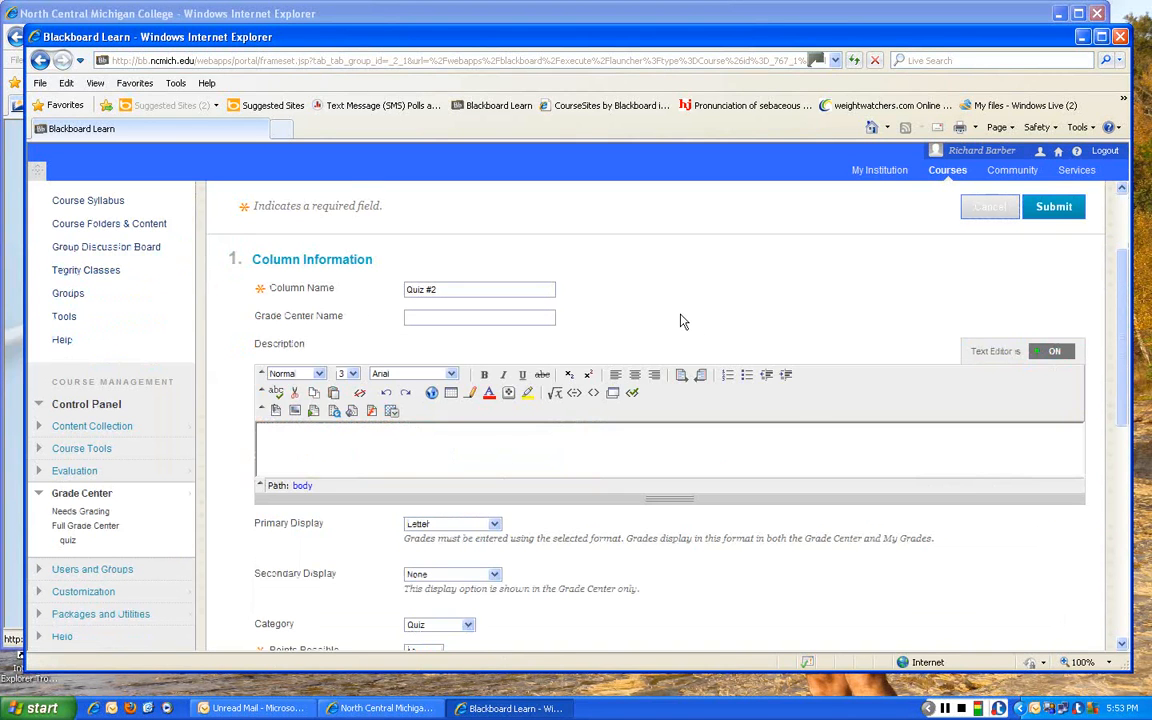
{"action": "scroll", "coordinate": [680, 321], "scroll_direction": "down", "scroll_amount": 3}
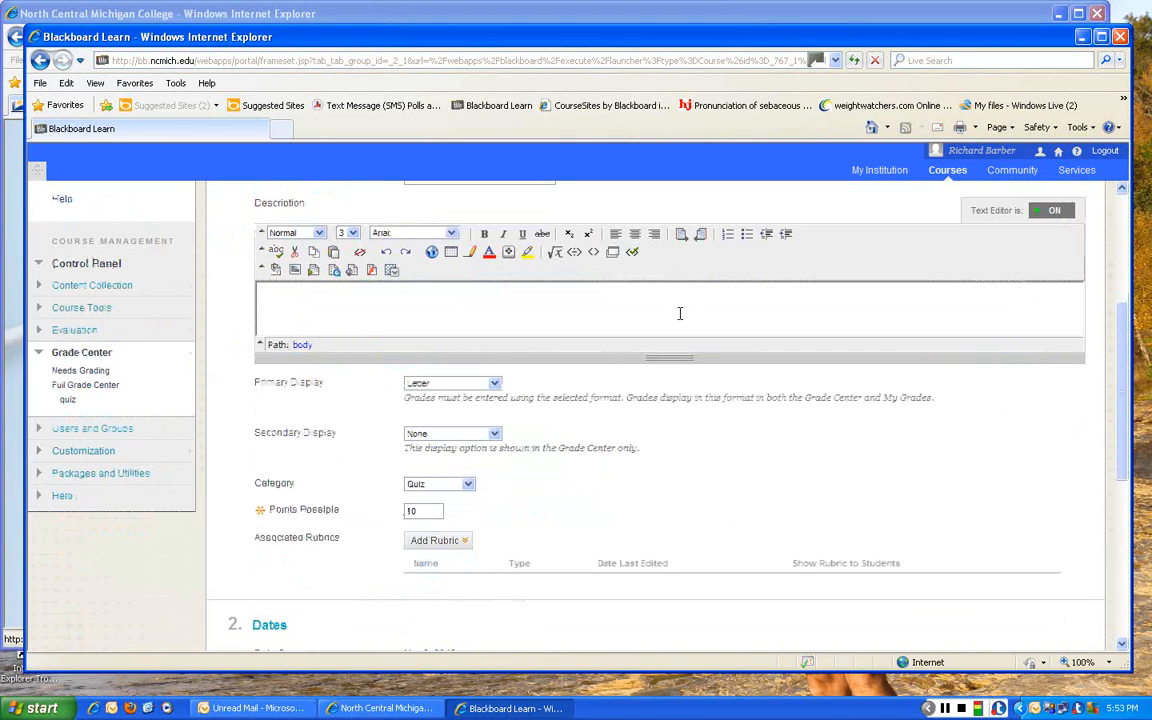
{"action": "left_click", "coordinate": [494, 384]}
{"action": "left_click", "coordinate": [494, 384]}
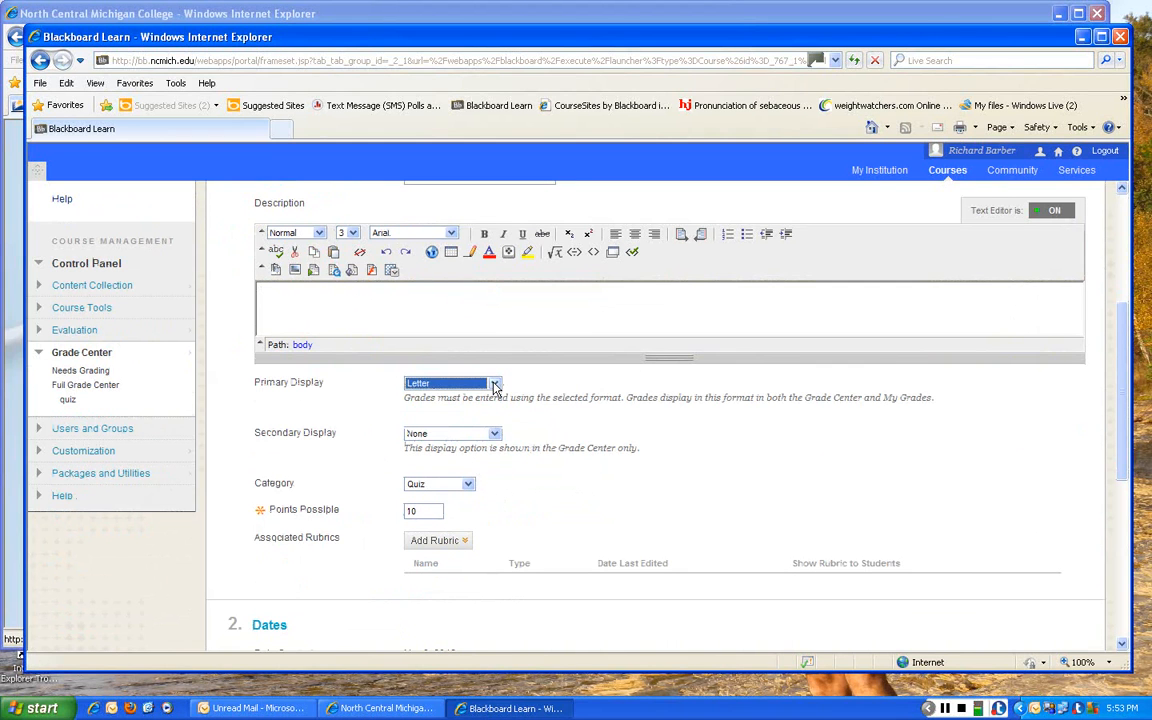
{"action": "scroll", "coordinate": [495, 389], "scroll_direction": "down", "scroll_amount": 2}
{"action": "left_click", "coordinate": [494, 384]}
{"action": "left_click", "coordinate": [445, 396]}
{"action": "left_click", "coordinate": [520, 392]}
{"action": "scroll", "coordinate": [684, 440], "scroll_direction": "down", "scroll_amount": 3}
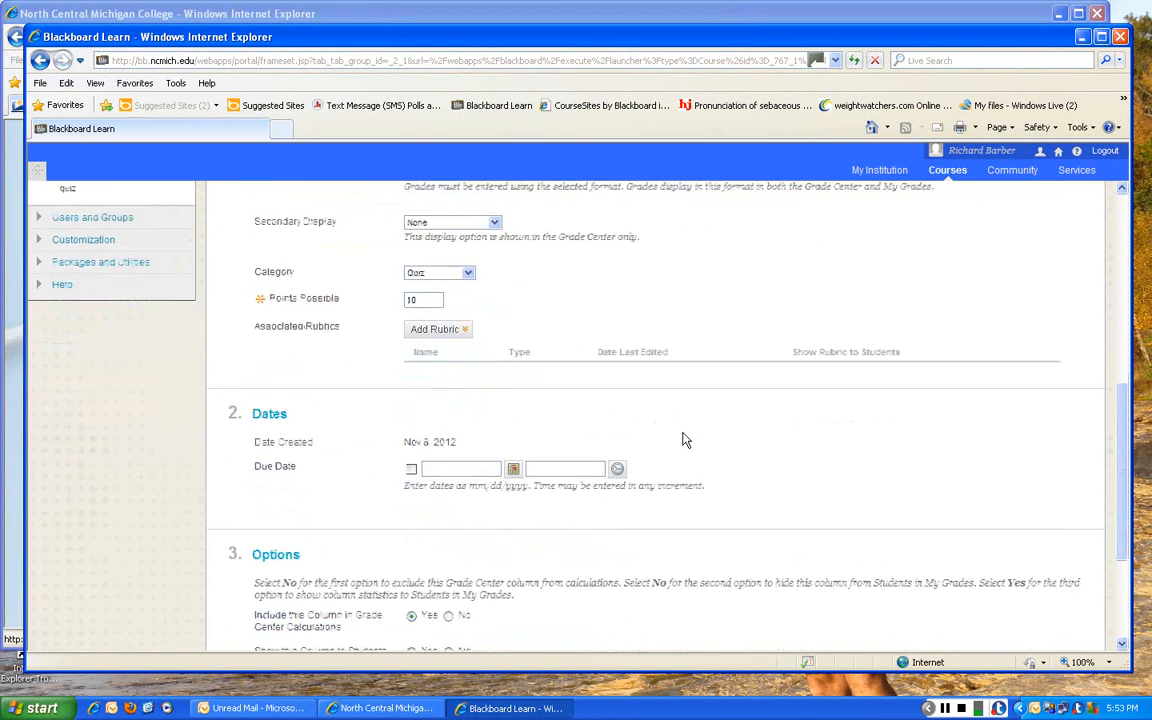
{"action": "scroll", "coordinate": [684, 440], "scroll_direction": "down", "scroll_amount": 2}
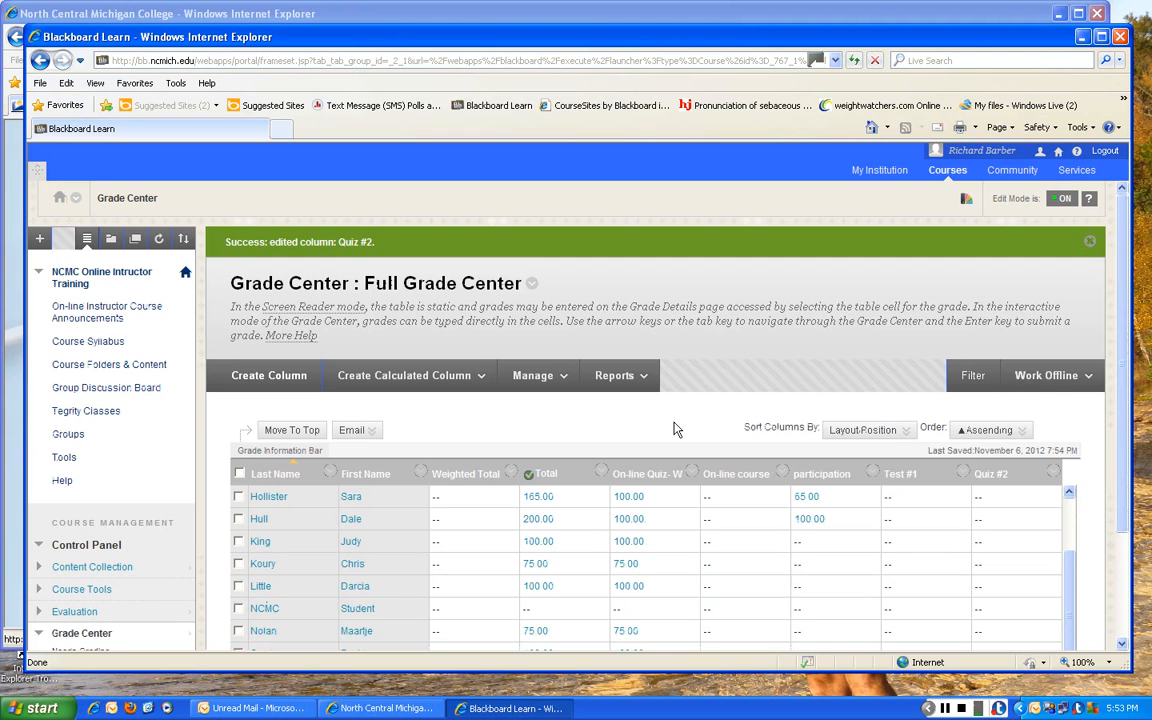
- Enter Test #1 grades of 75, 65 and 100 for the first three students shown in the table
{"action": "mouse_move", "coordinate": [891, 508]}
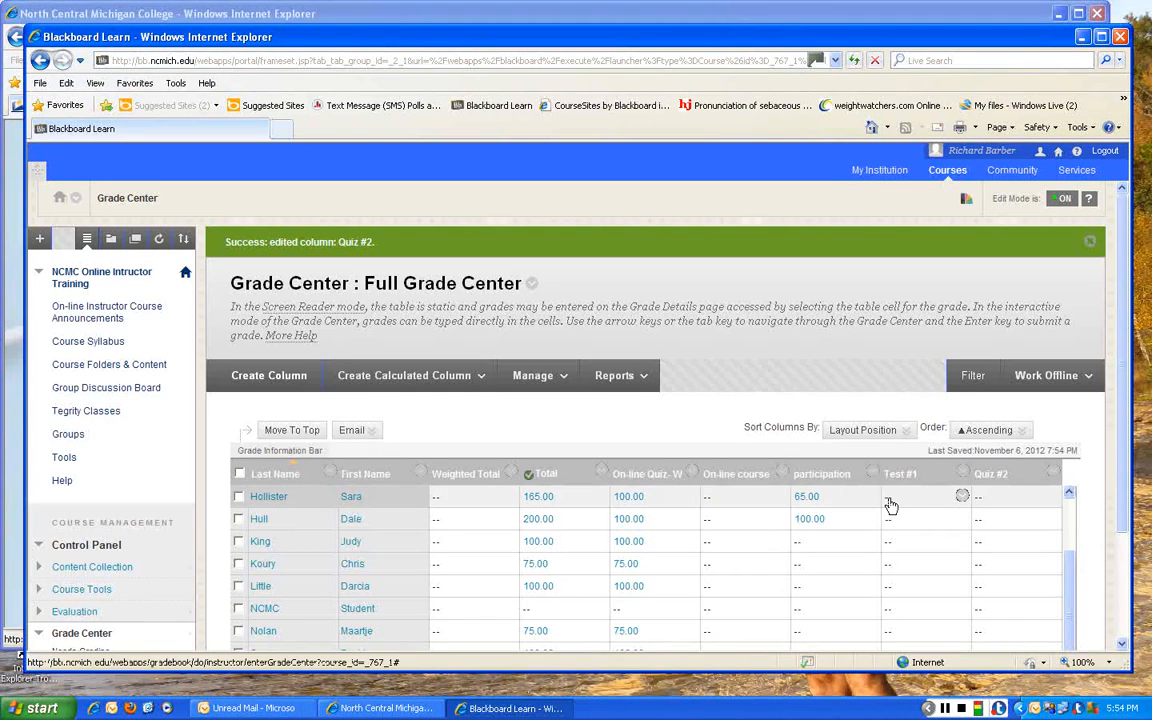
{"action": "left_click", "coordinate": [889, 498]}
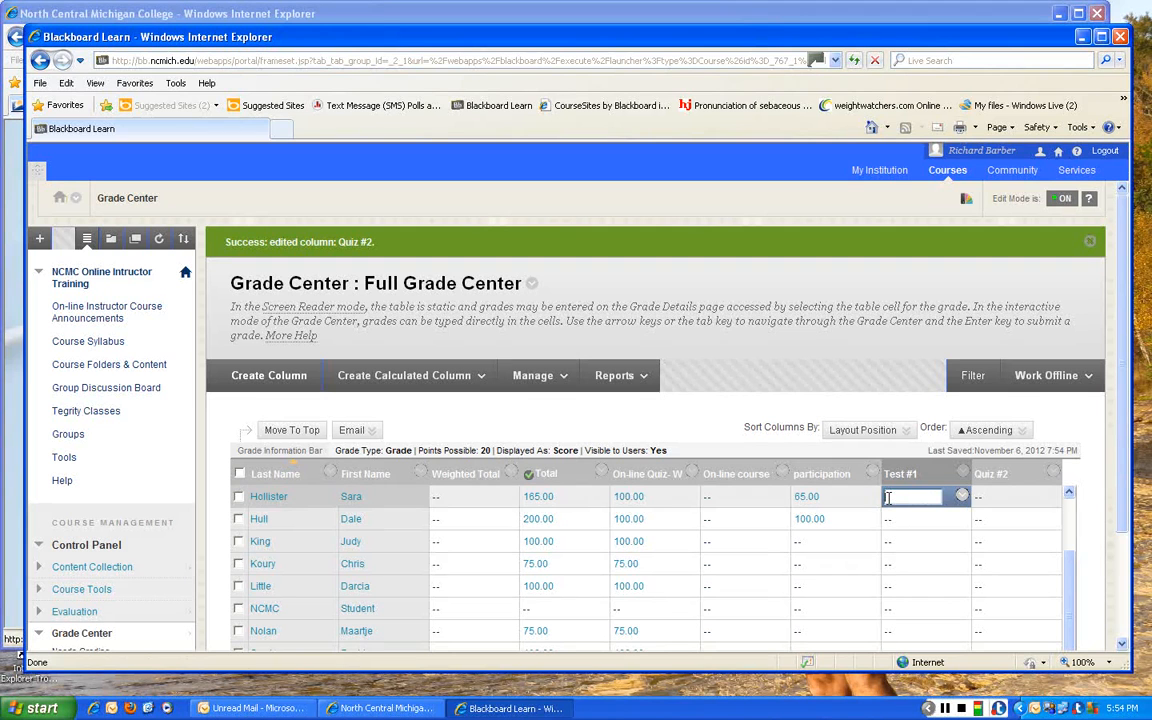
{"action": "type", "text": "15"}
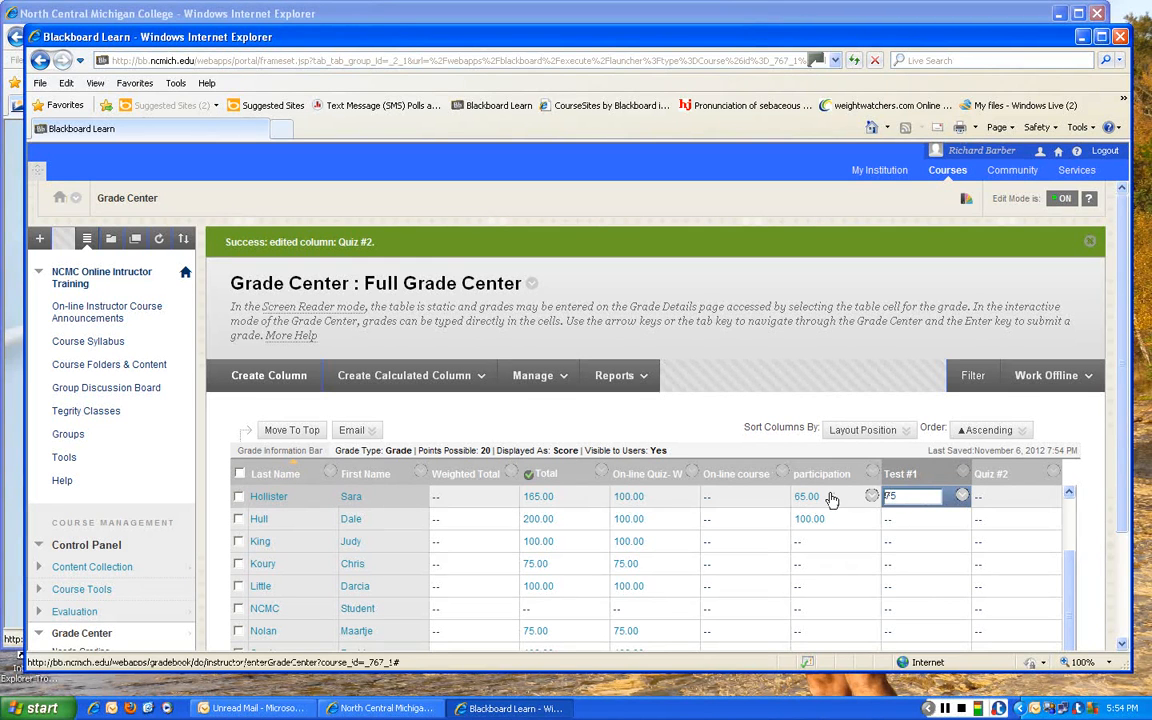
{"action": "key", "text": "Return"}
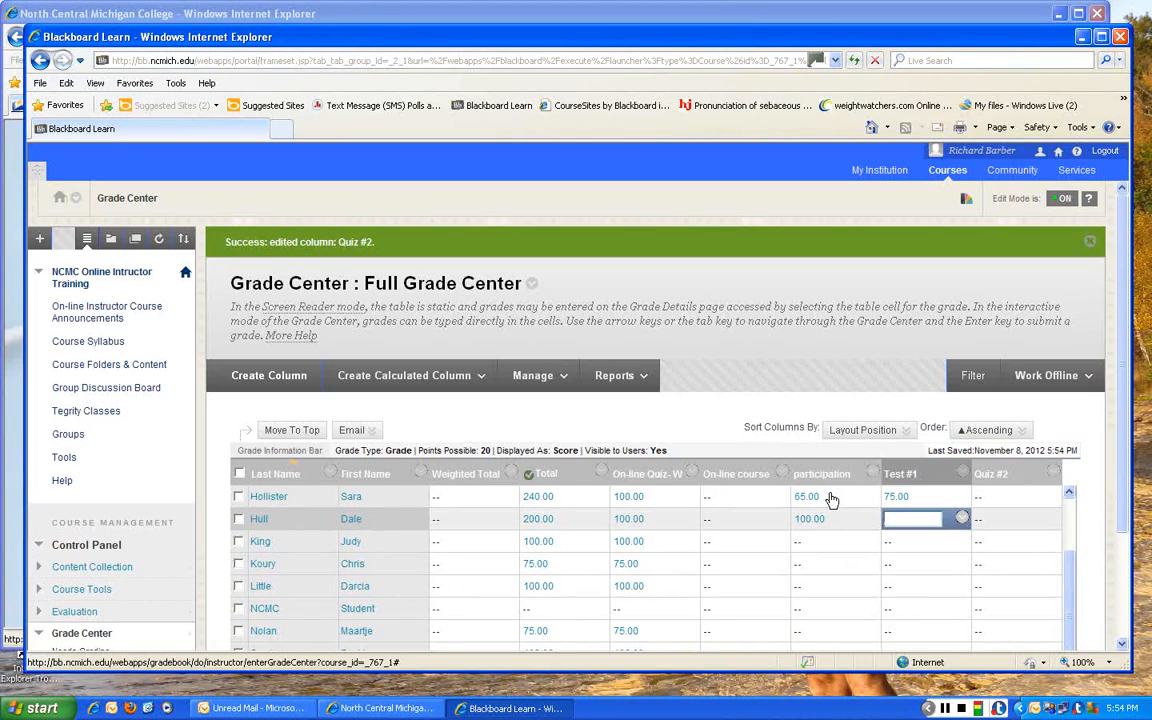
{"action": "type", "text": "65"}
{"action": "key", "text": "Return"}
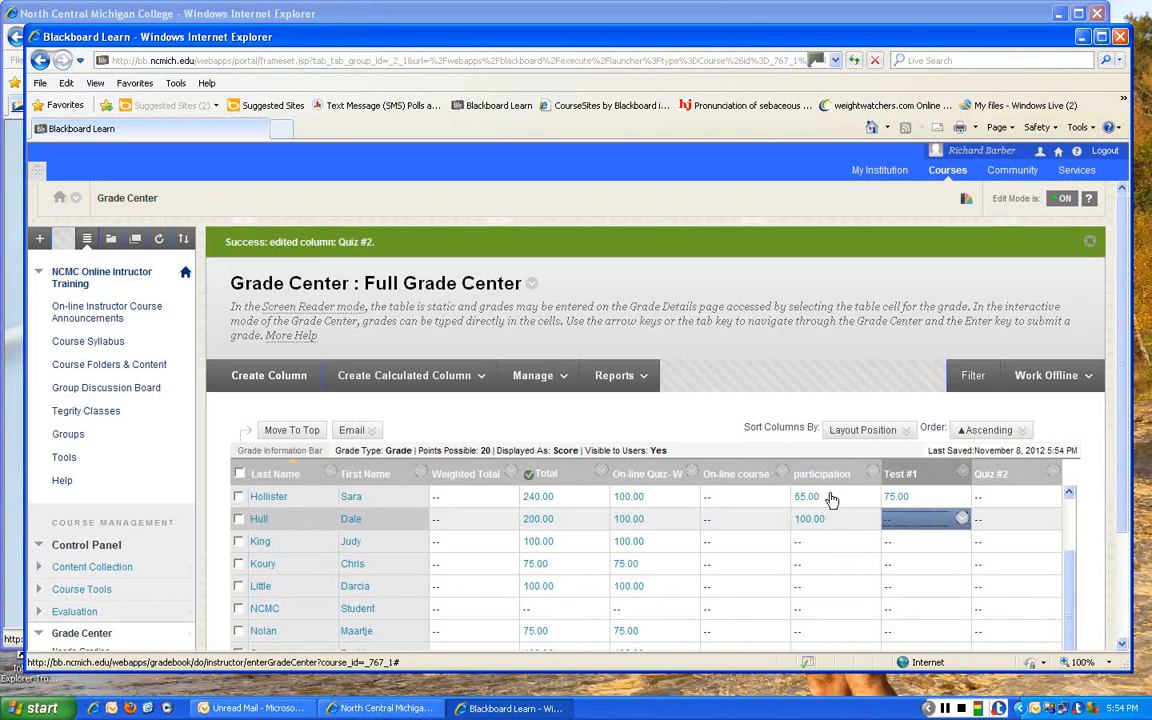
{"action": "type", "text": "700"}
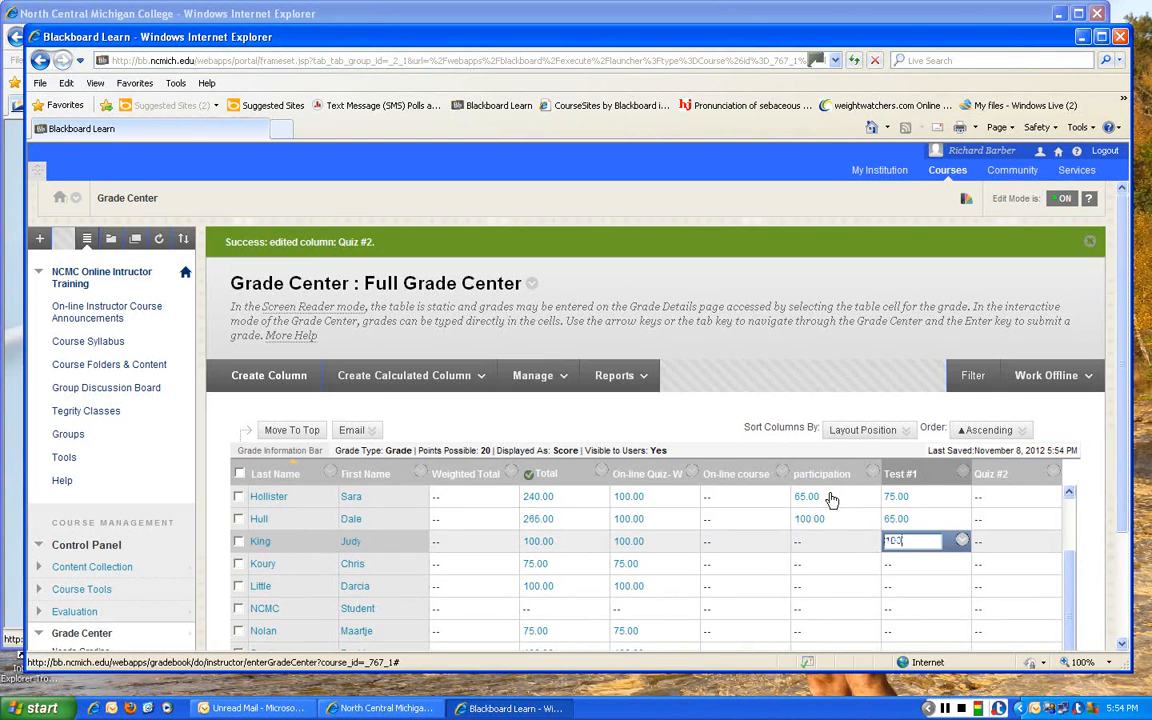
{"action": "key", "text": "Return"}
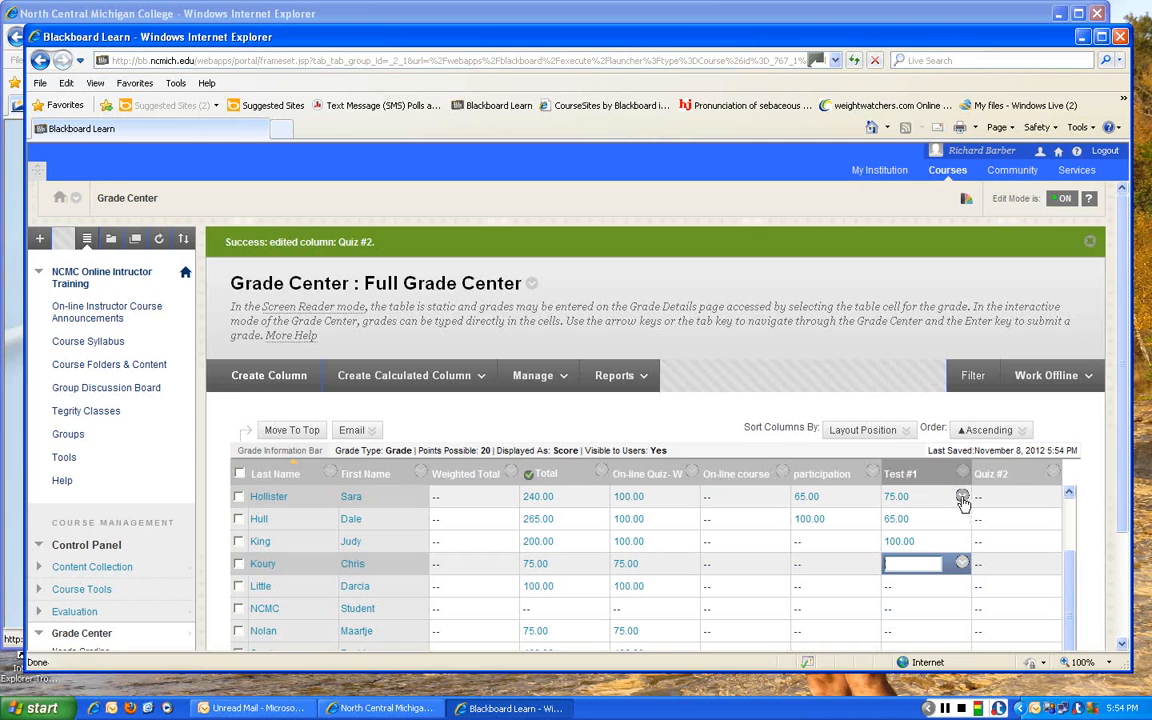
- Start a quick comment on the first shown student's Test #1 grade with the user feedback "good job"
{"action": "left_click", "coordinate": [962, 498]}
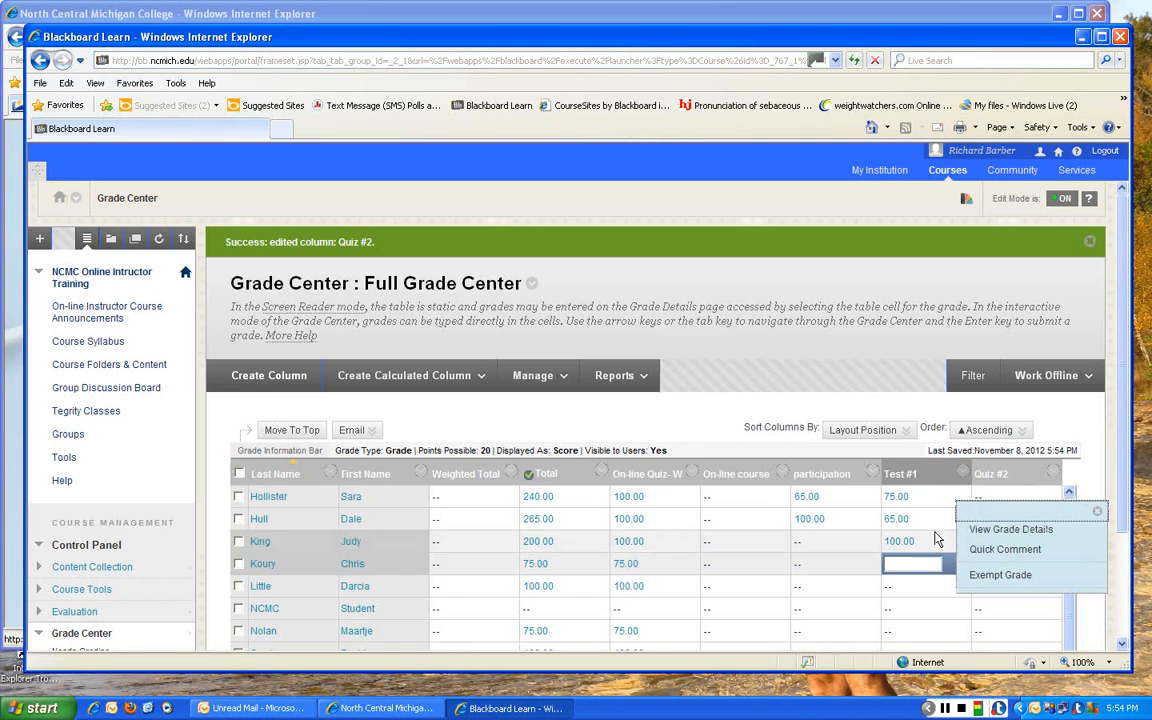
{"action": "left_click", "coordinate": [985, 556]}
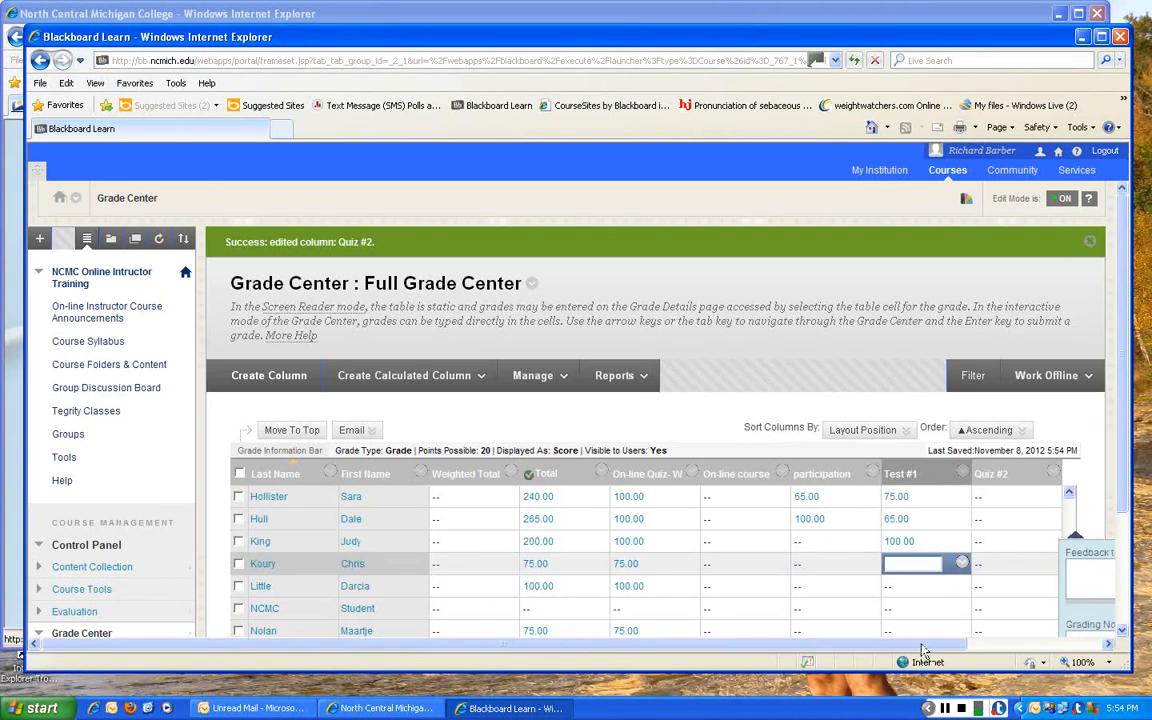
{"action": "left_click_drag", "start_coordinate": [918, 645], "coordinate": [1073, 648]}
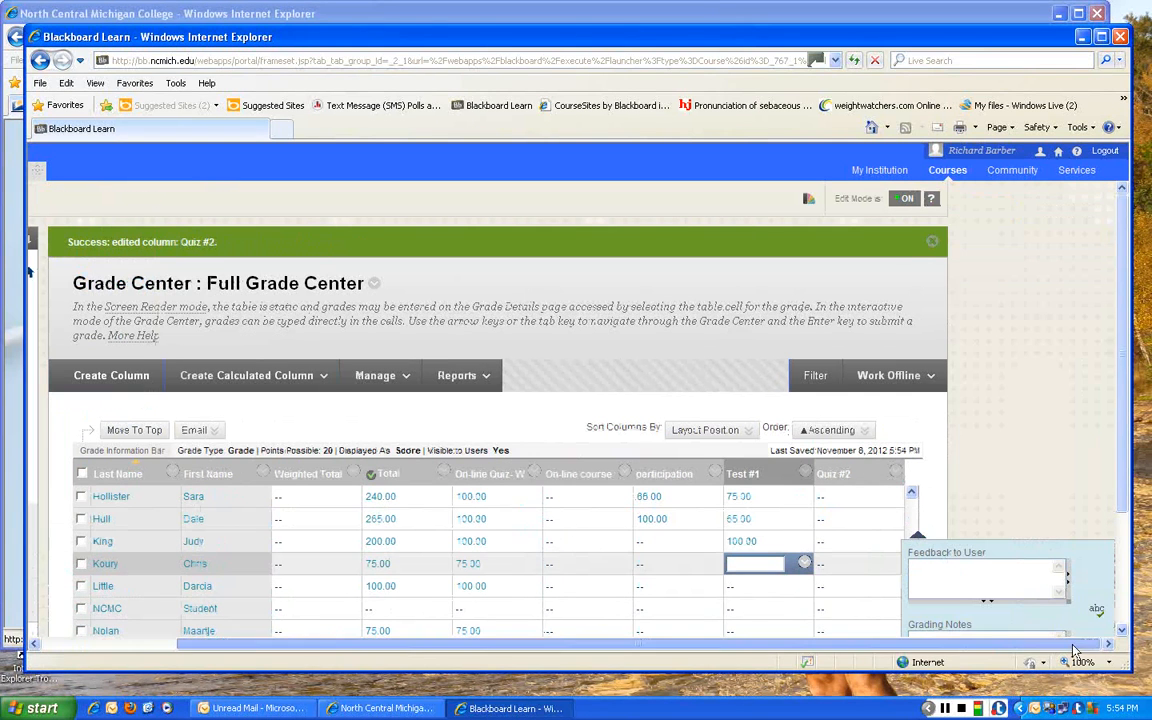
{"action": "left_click", "coordinate": [932, 575]}
{"action": "type", "text": "good job"}
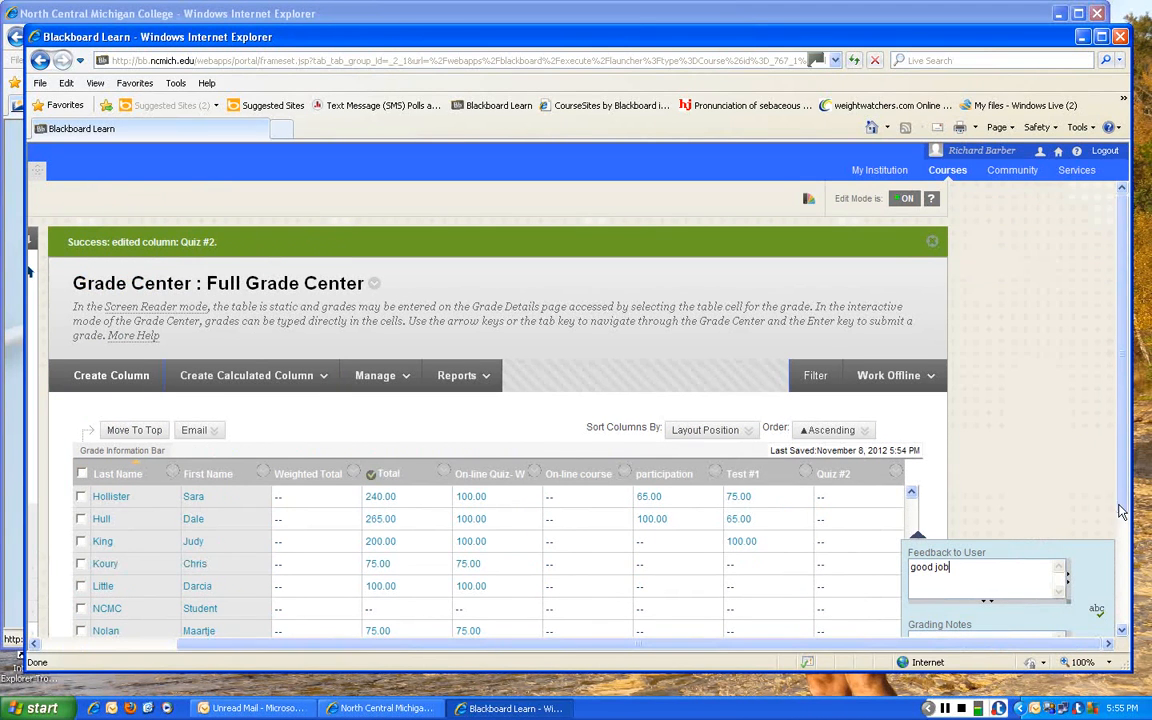
- Add the grading note "Your third paragraph was too wordy" to the quick comment and submit it
{"action": "left_click_drag", "start_coordinate": [1121, 506], "coordinate": [1122, 539]}
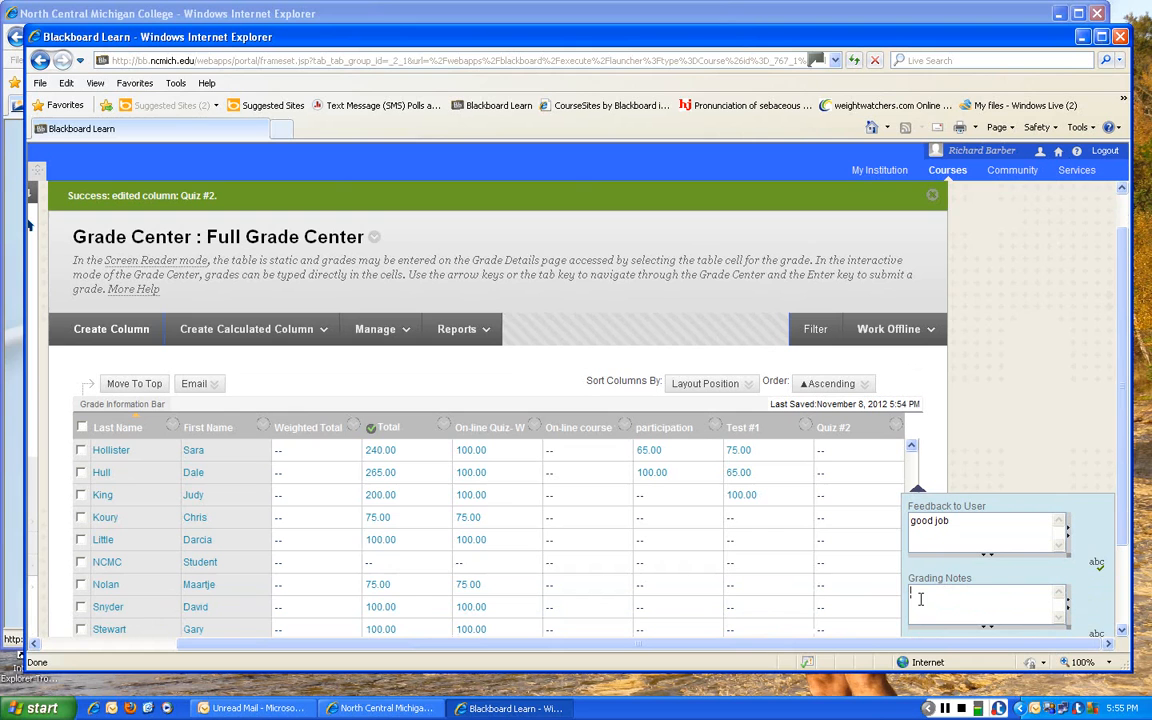
{"action": "type", "text": "Your fri"}
{"action": "type", "text": "en"}
{"action": "type", "text": "aragraph "}
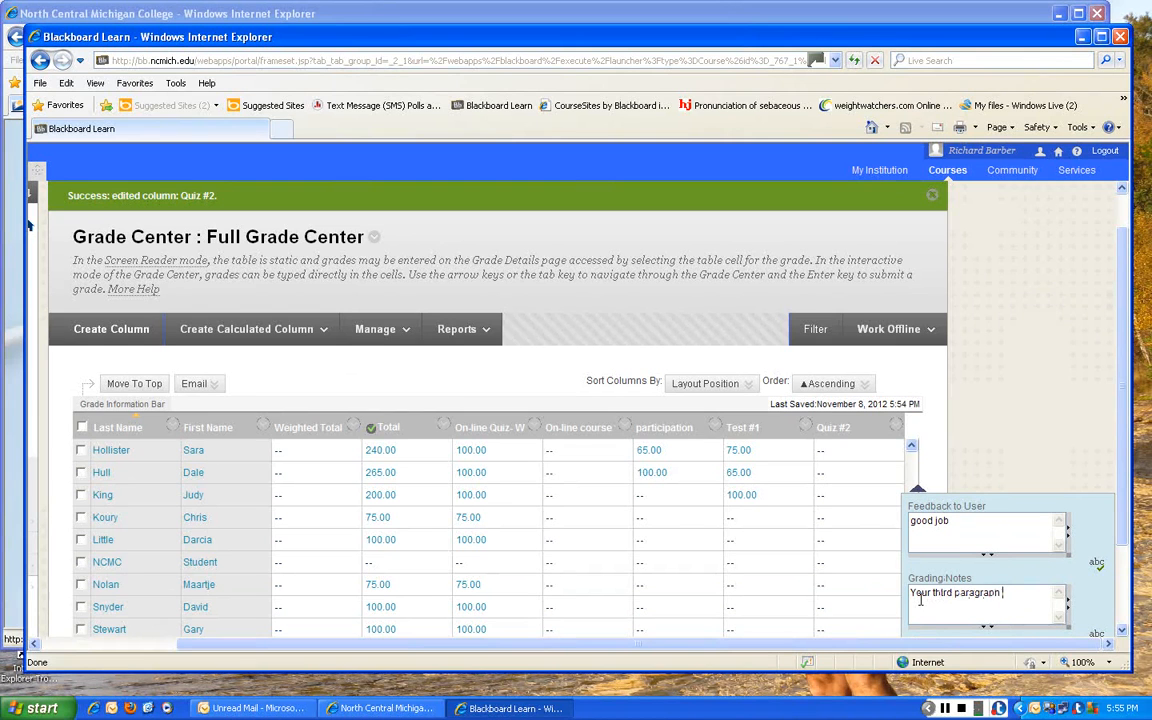
{"action": "type", "text": "was too we"}
{"action": "type", "text": "rdy"}
{"action": "scroll", "coordinate": [1120, 528], "scroll_direction": "down", "scroll_amount": 1}
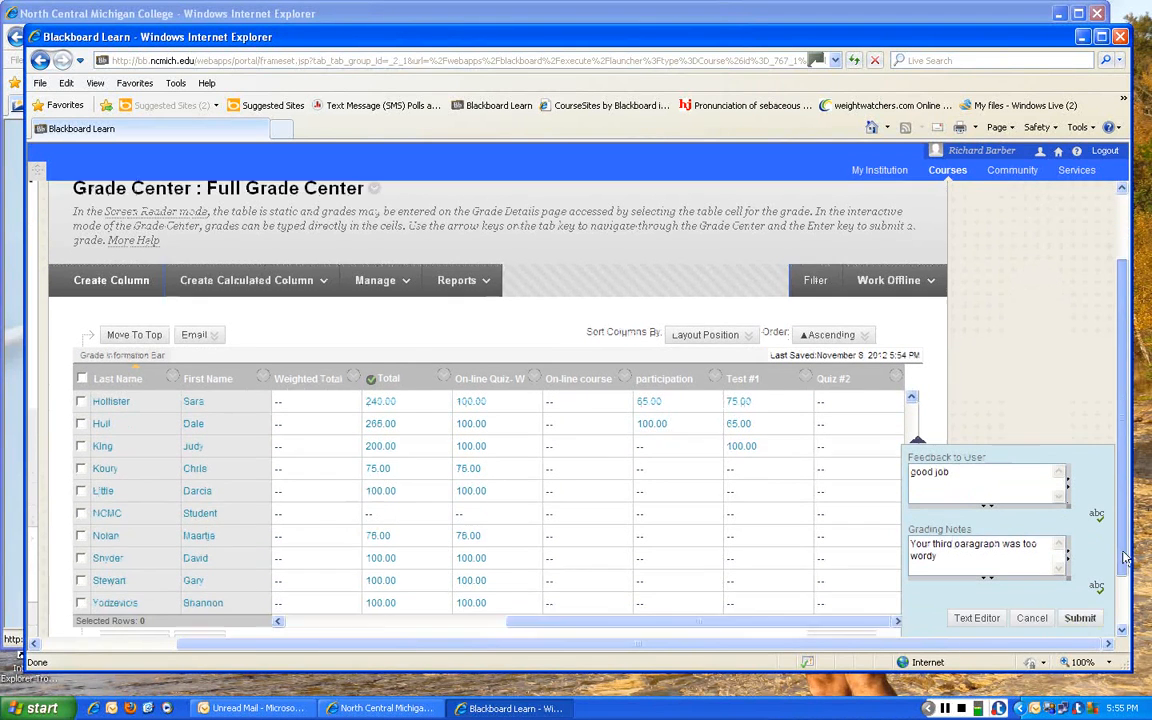
{"action": "left_click", "coordinate": [1085, 606]}
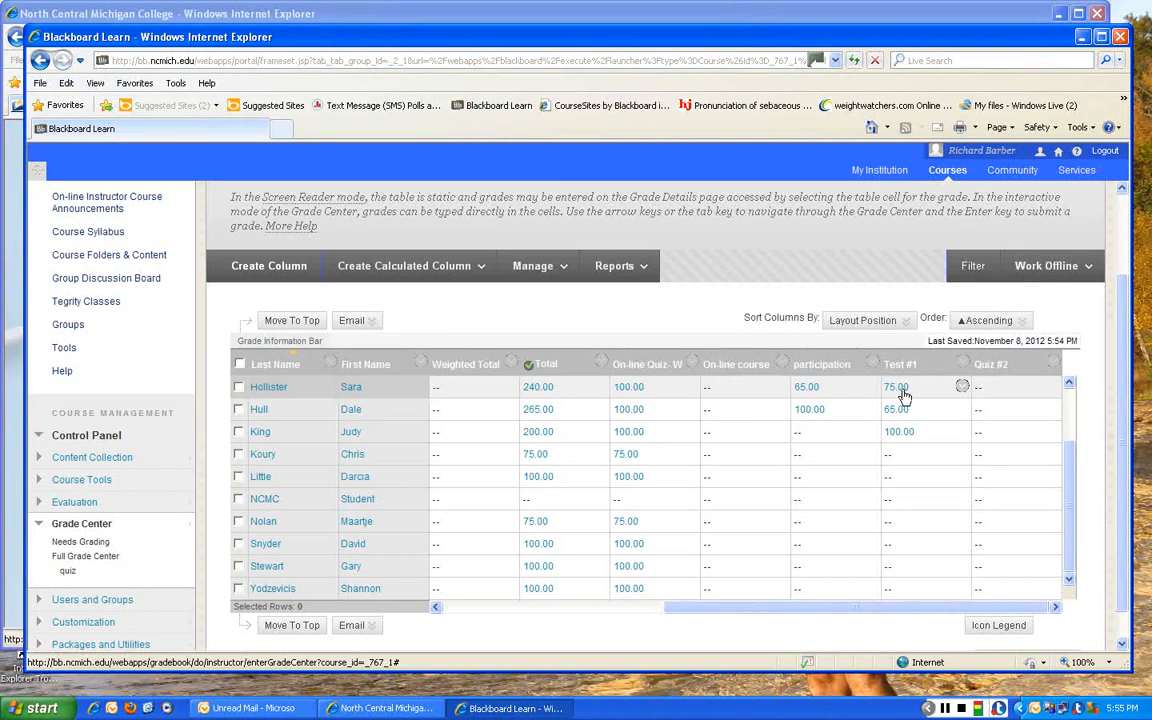
- Override the first shown student's Test #1 grade with 90
{"action": "left_click", "coordinate": [903, 397]}
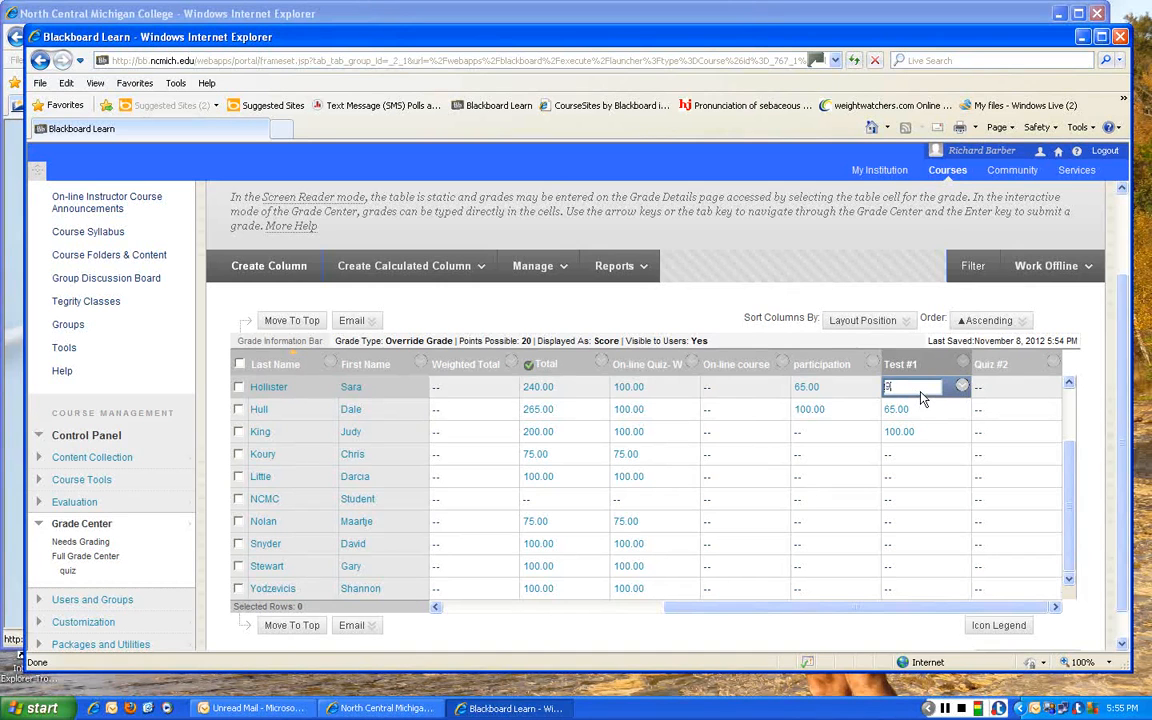
{"action": "type", "text": "90"}
{"action": "key", "text": "Return"}
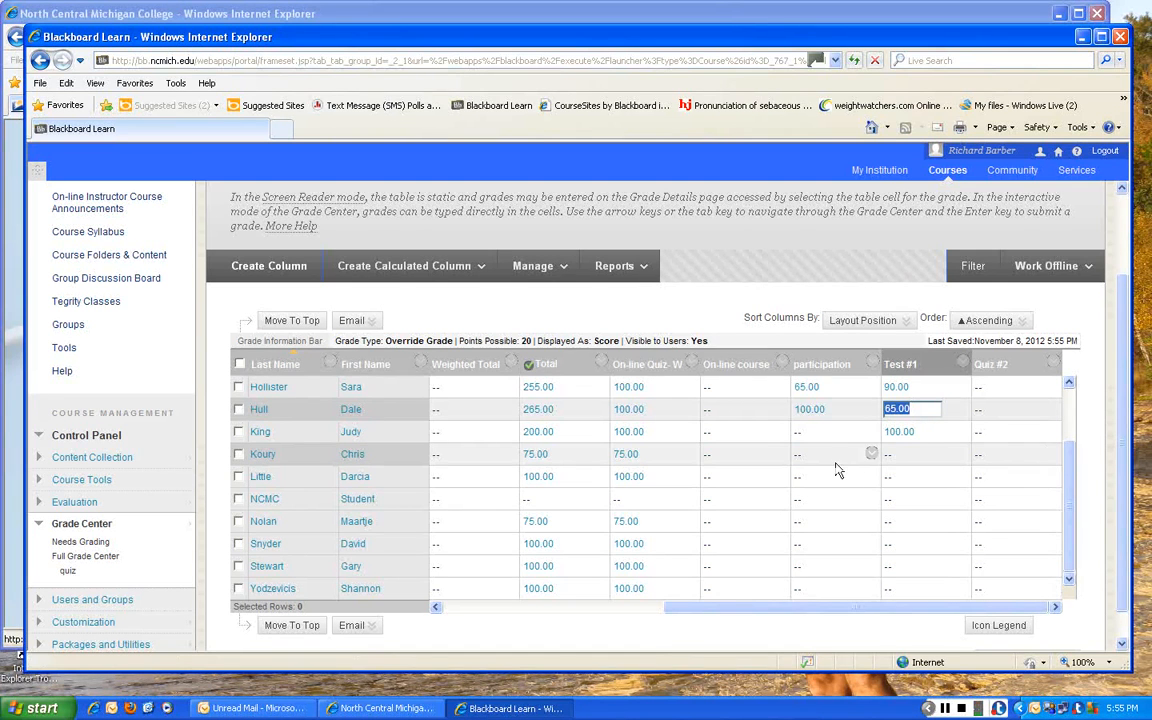
- Edit the Total column's information and set its secondary display to Percentage
{"action": "left_click", "coordinate": [601, 364]}
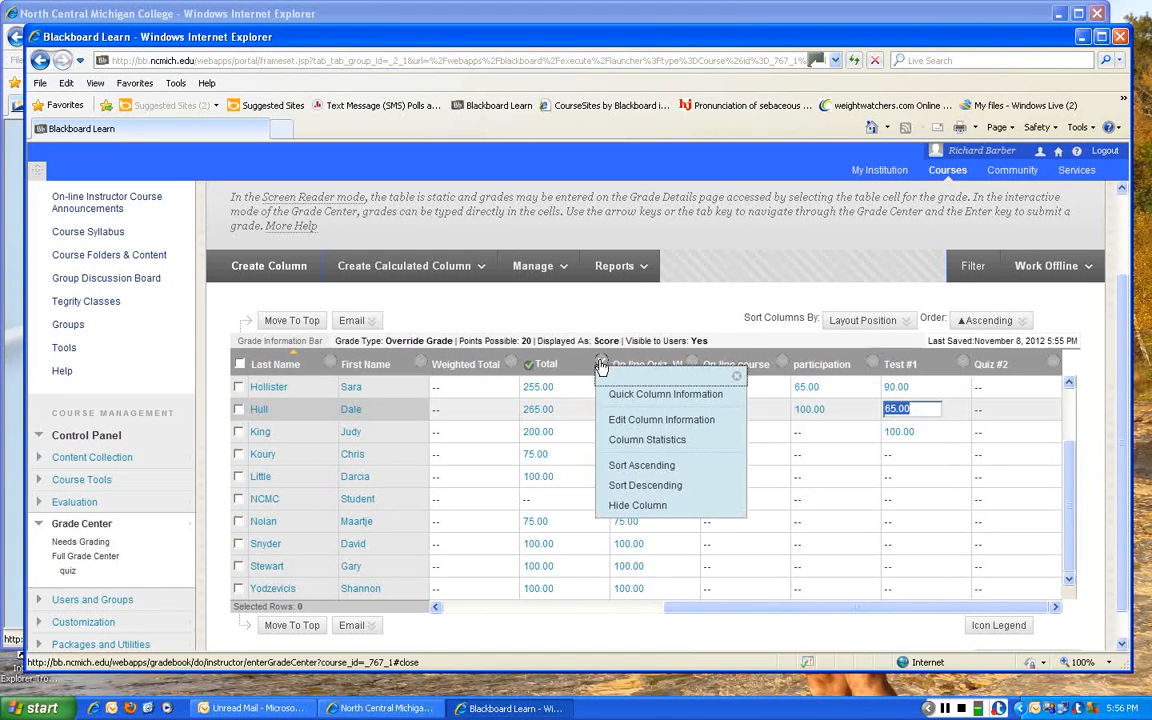
{"action": "left_click", "coordinate": [616, 422]}
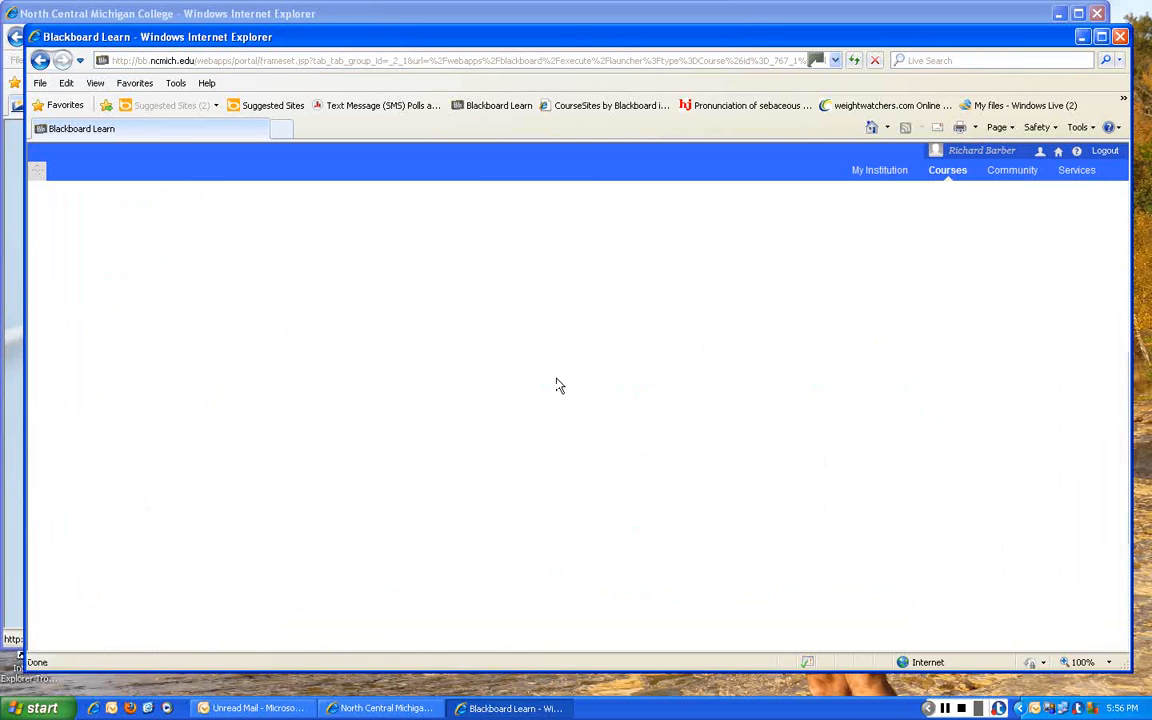
{"action": "scroll", "coordinate": [557, 386], "scroll_direction": "down", "scroll_amount": 3}
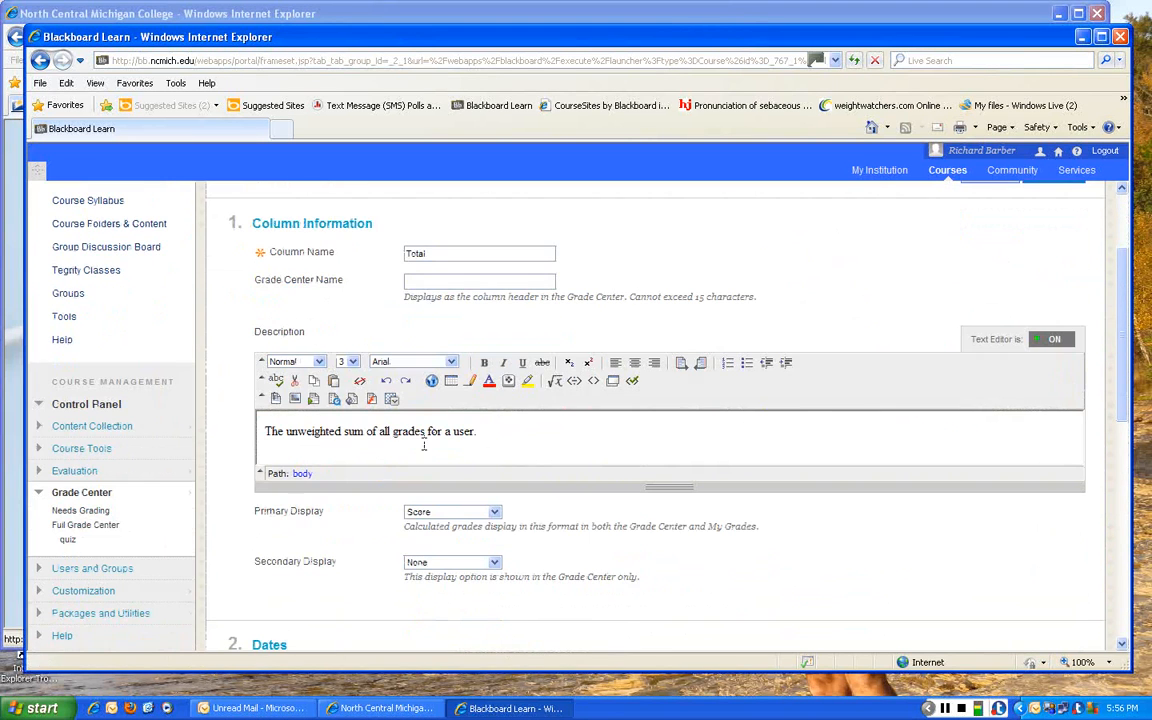
{"action": "scroll", "coordinate": [529, 440], "scroll_direction": "down", "scroll_amount": 1}
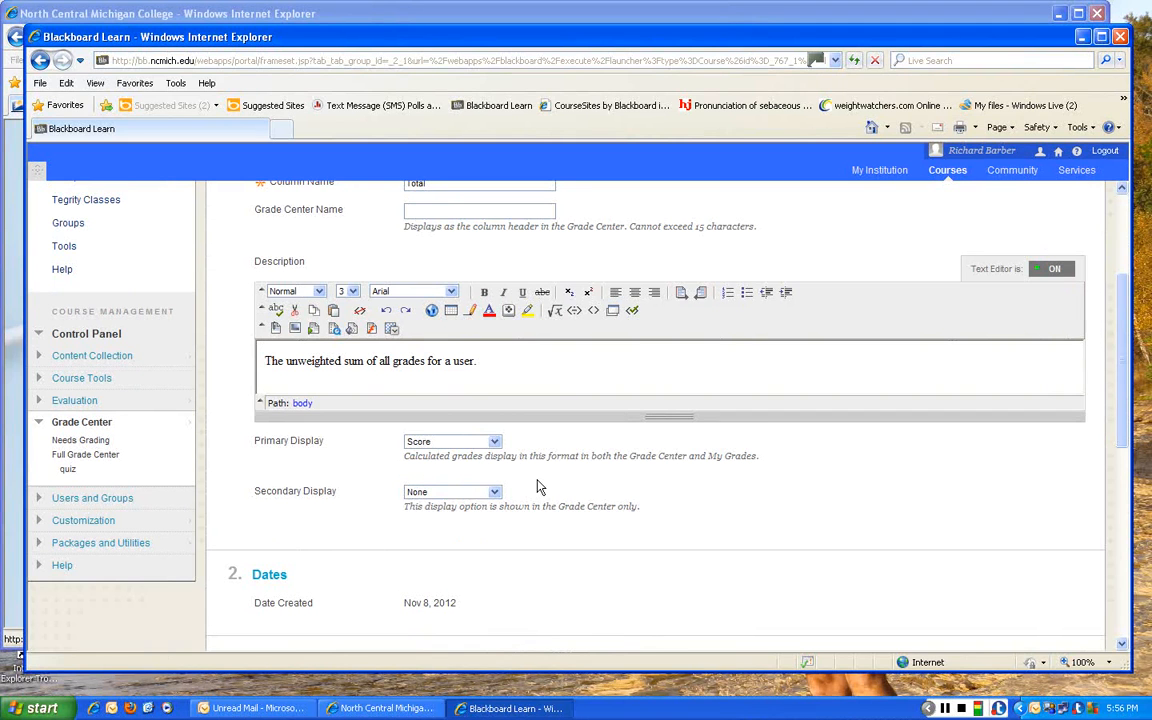
{"action": "left_click", "coordinate": [495, 492]}
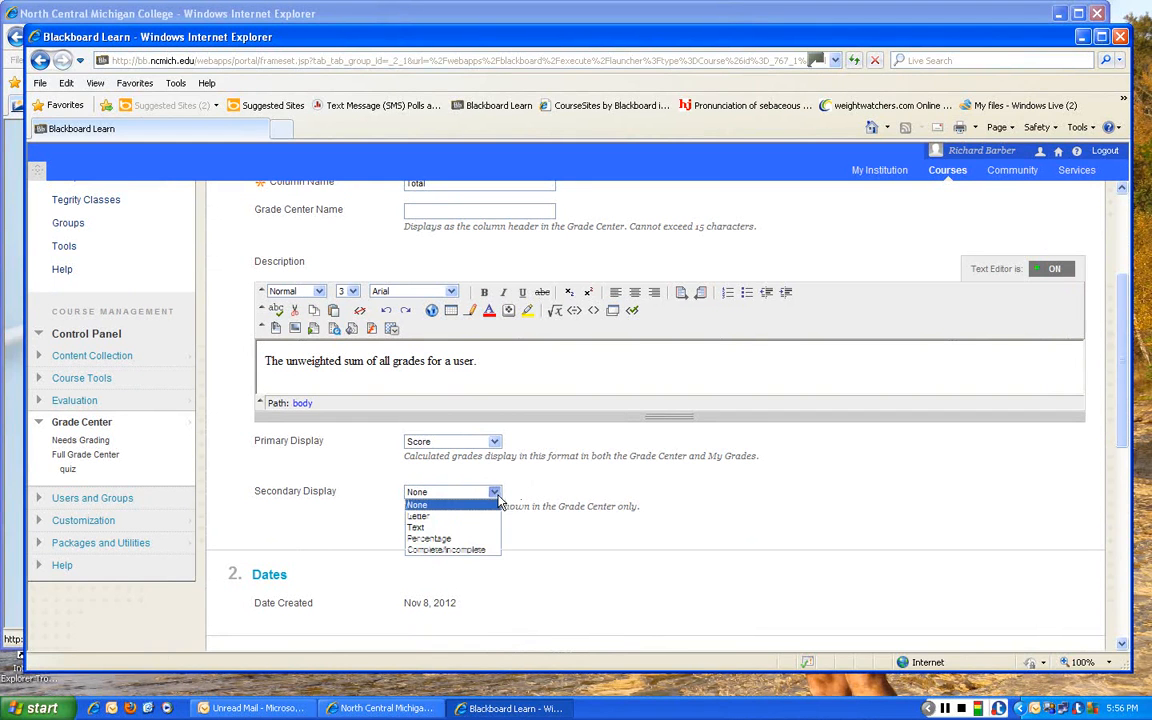
{"action": "left_click", "coordinate": [441, 540]}
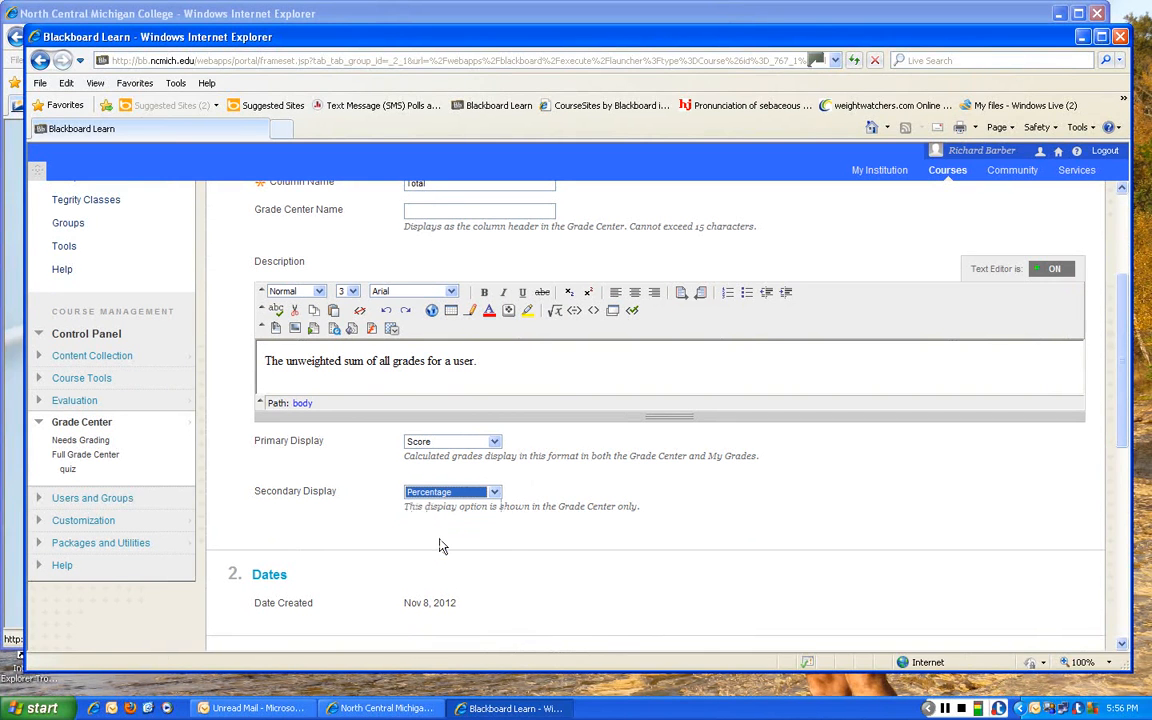
- Submit the edited Total column settings with all grade columns included and the running total kept on
{"action": "scroll", "coordinate": [516, 541], "scroll_direction": "down", "scroll_amount": 4}
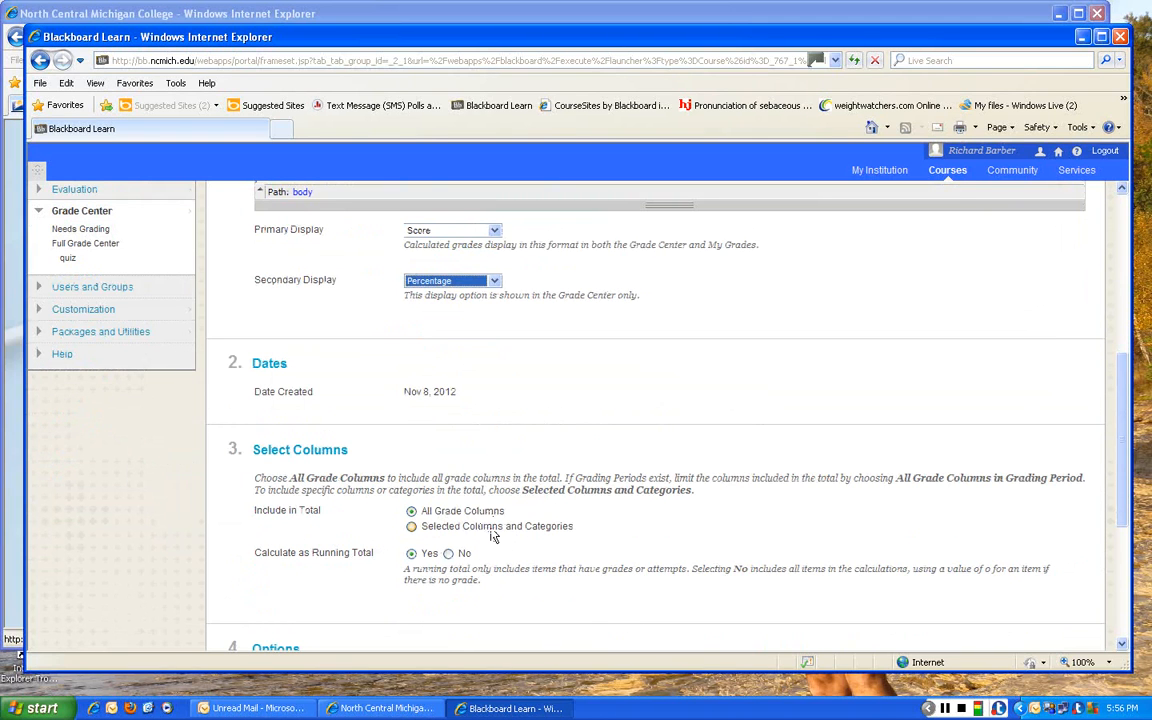
{"action": "scroll", "coordinate": [535, 525], "scroll_direction": "down", "scroll_amount": 3}
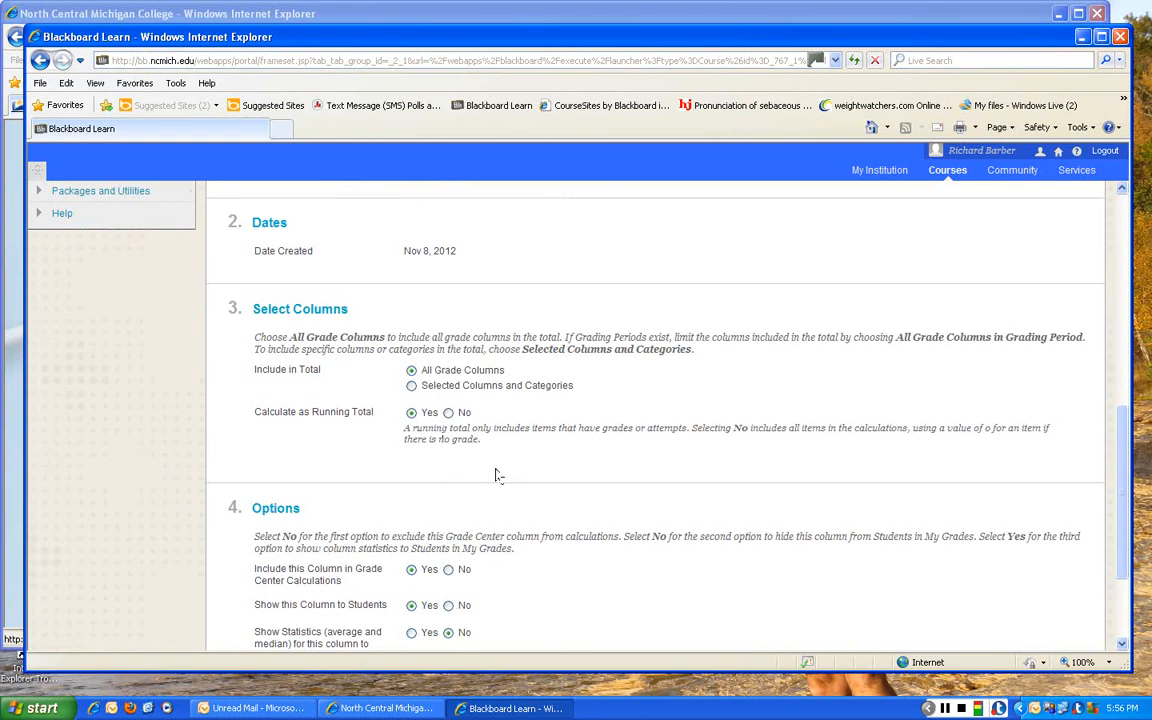
{"action": "scroll", "coordinate": [500, 476], "scroll_direction": "down", "scroll_amount": 1}
{"action": "scroll", "coordinate": [500, 476], "scroll_direction": "down", "scroll_amount": 1}
{"action": "scroll", "coordinate": [490, 480], "scroll_direction": "down", "scroll_amount": 1}
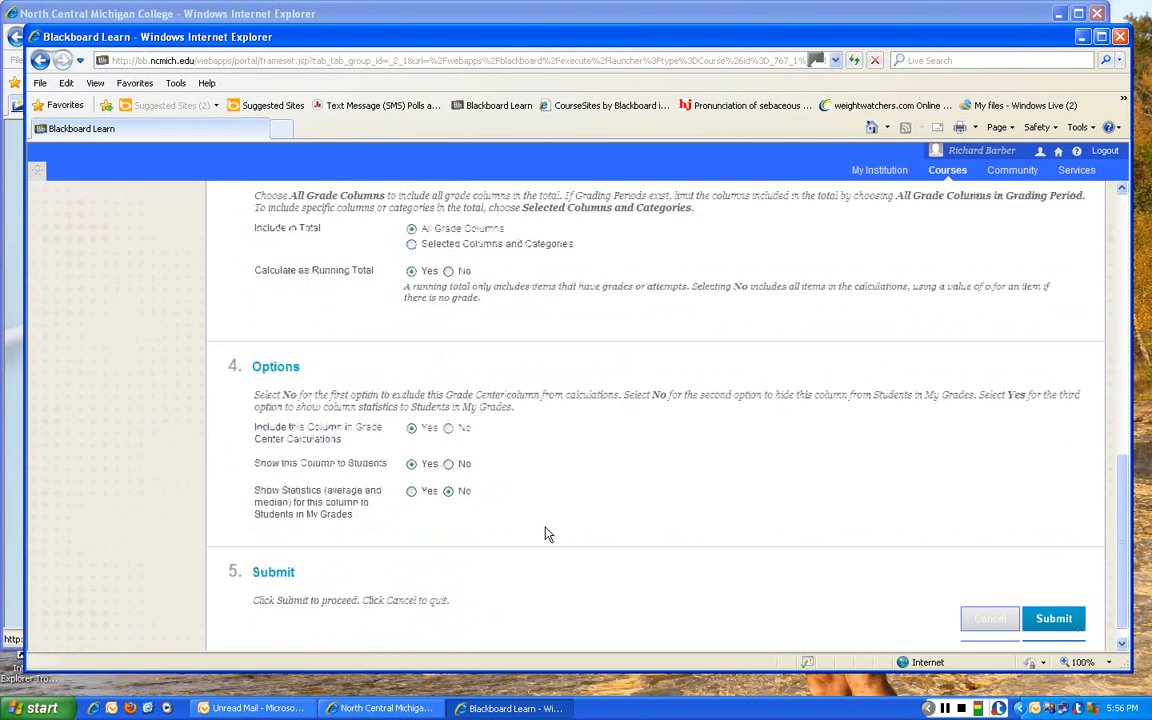
{"action": "left_click", "coordinate": [1055, 619]}
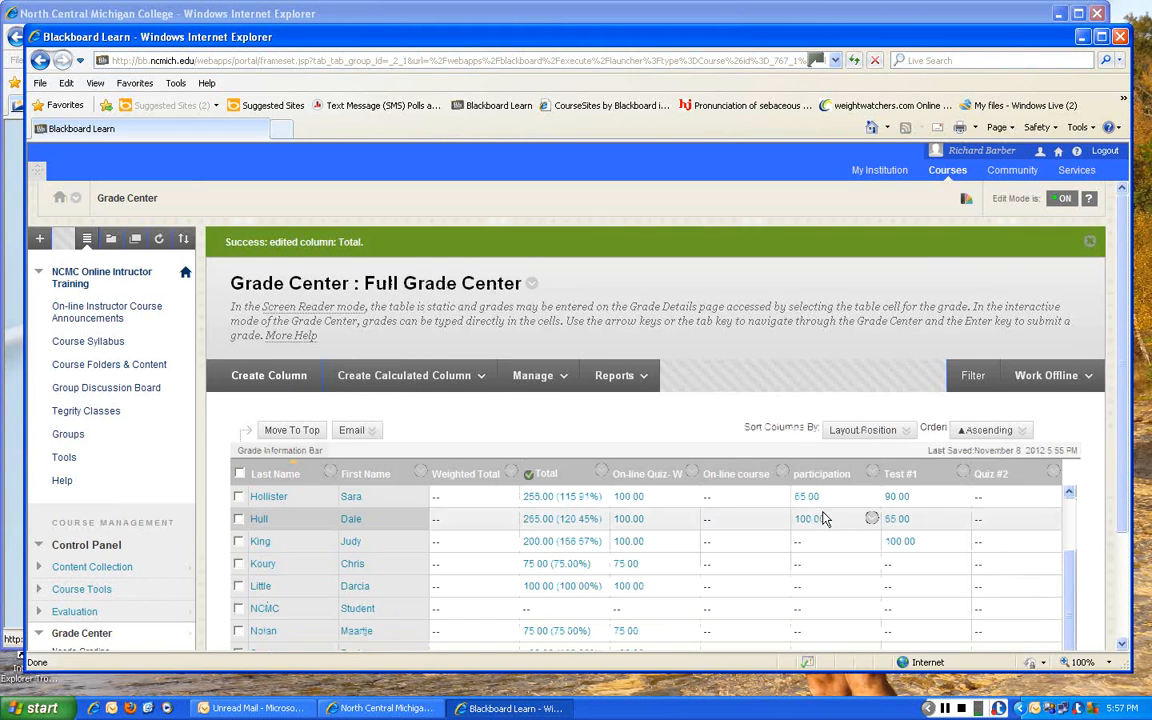
{"action": "scroll", "coordinate": [823, 517], "scroll_direction": "down", "scroll_amount": 1}
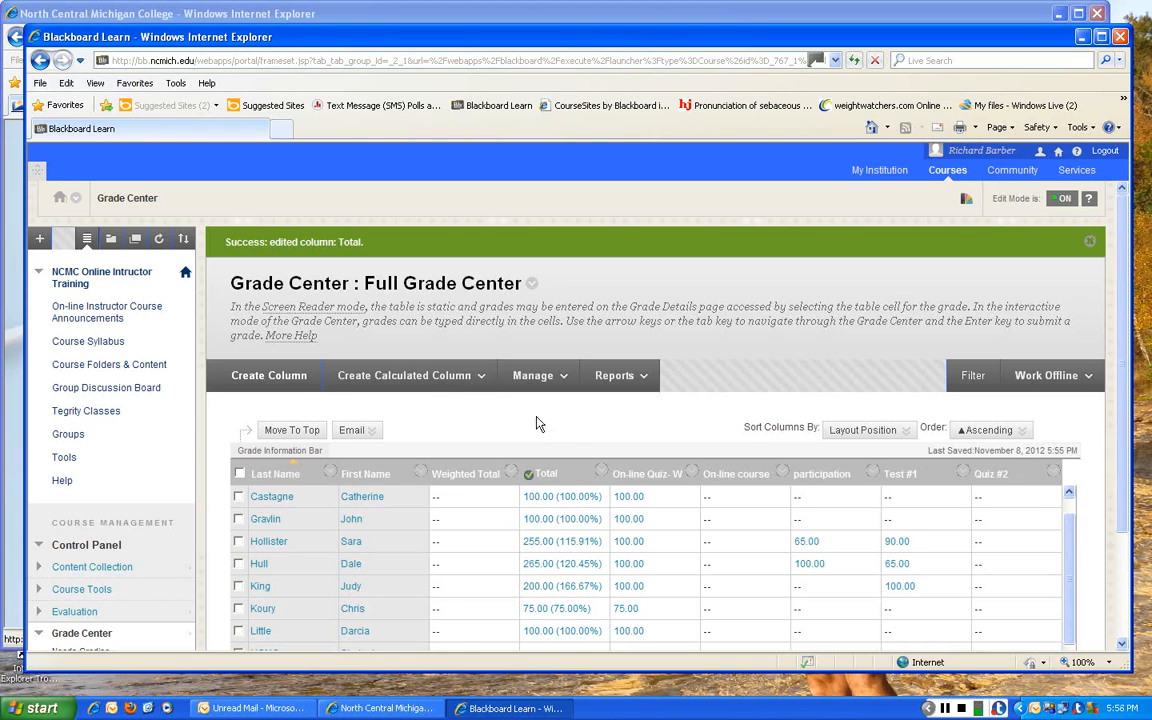
- Start a new calculated weighted column named "Wt Quiz score"
{"action": "mouse_move", "coordinate": [427, 380]}
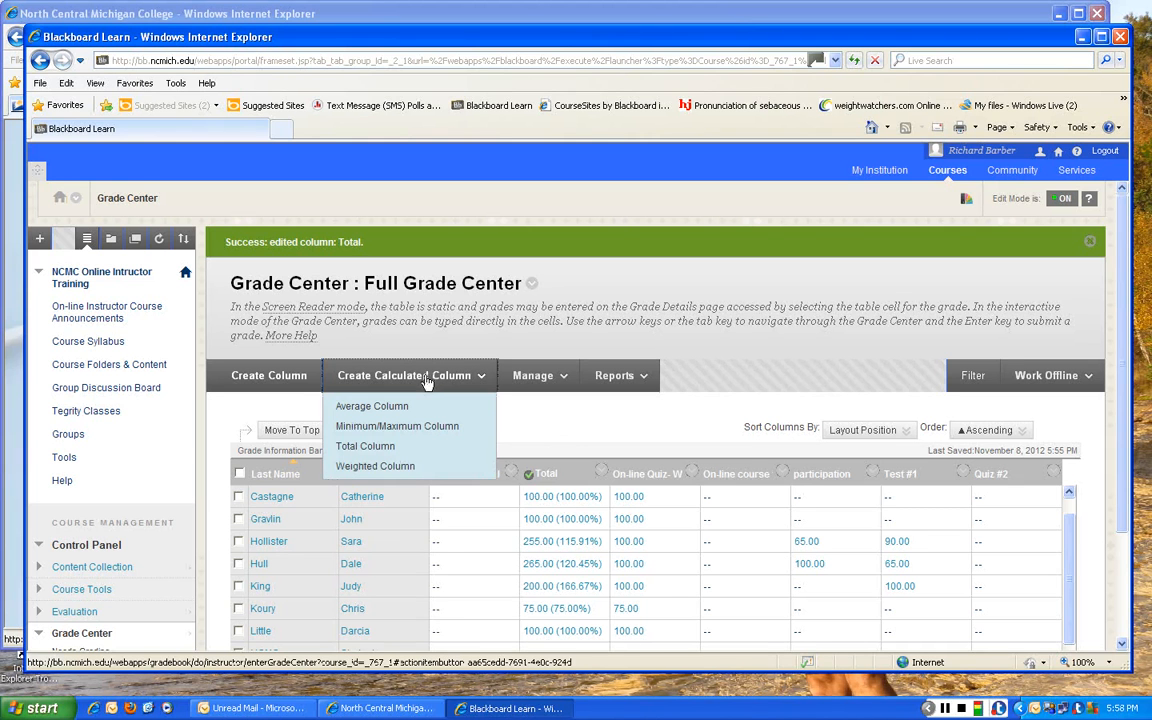
{"action": "left_click", "coordinate": [412, 468]}
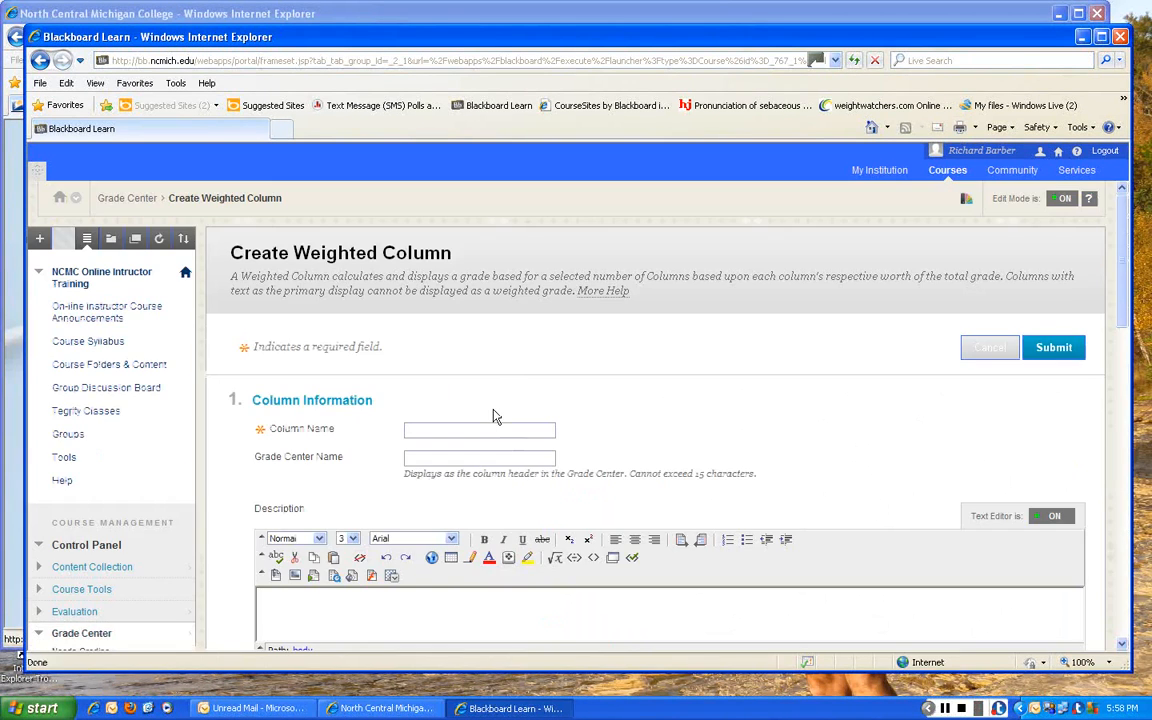
{"action": "left_click", "coordinate": [433, 429]}
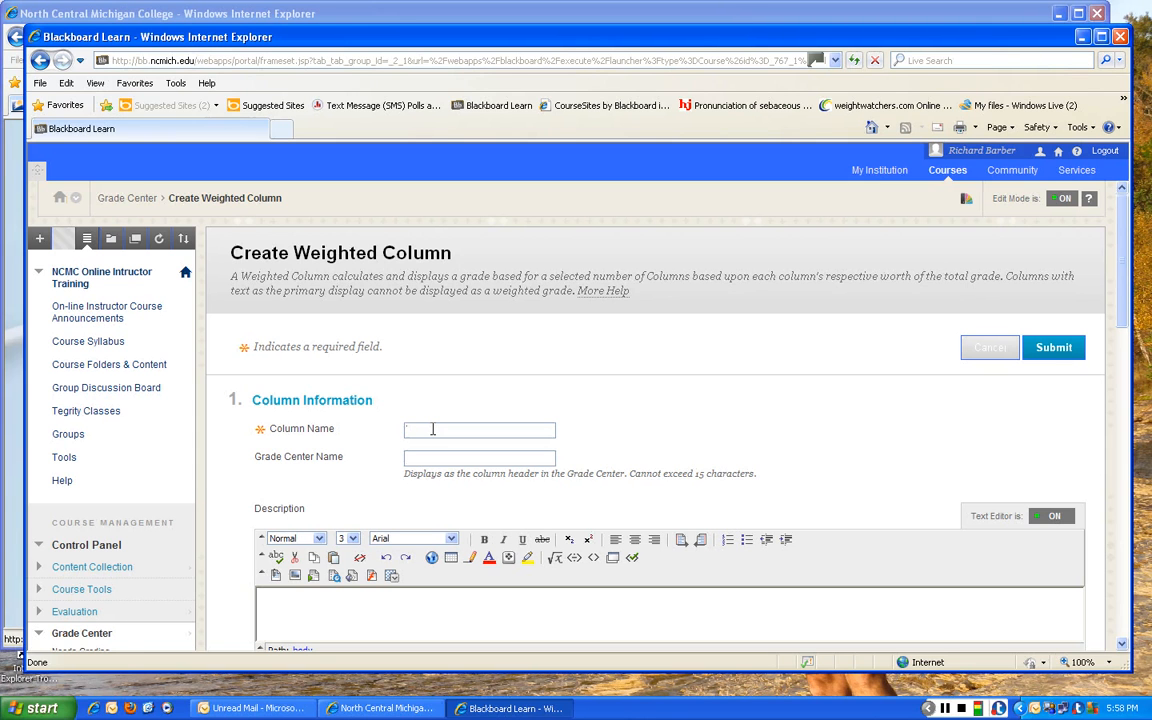
{"action": "type", "text": "eig score"}
- Enter "All quiz scores weighted sum" as the weighted column's description
{"action": "left_click", "coordinate": [277, 608]}
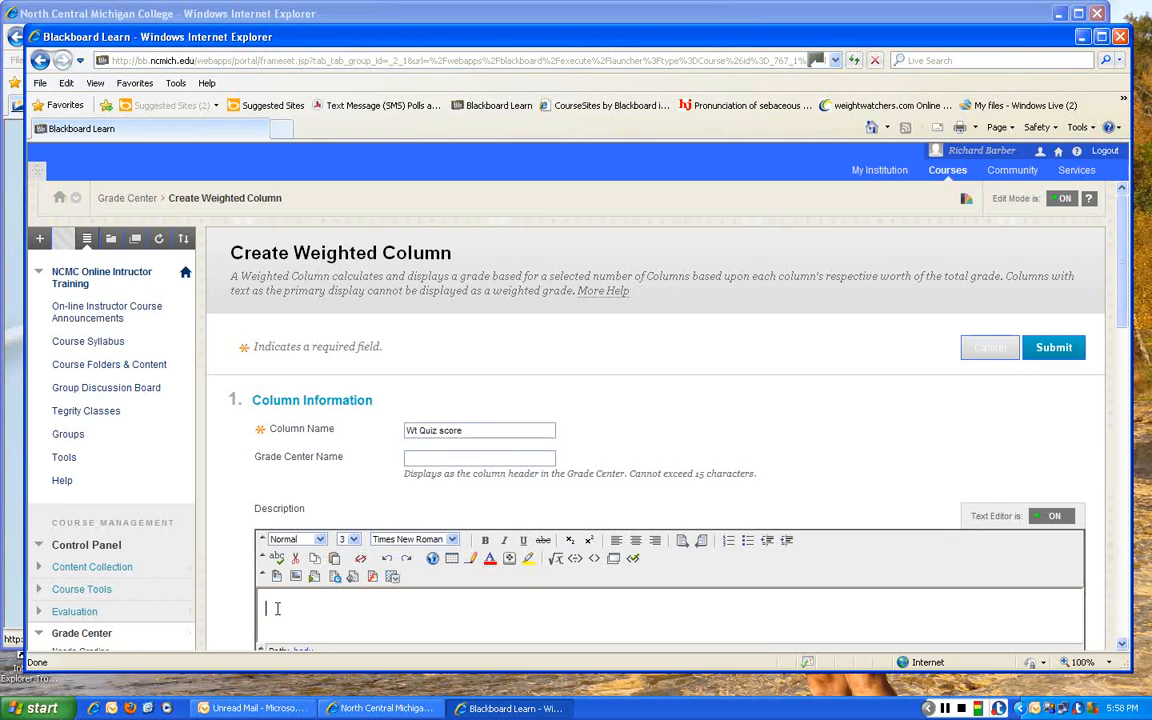
{"action": "type", "text": "A quizx"}
{"action": "type", "text": " scores"}
{"action": "type", "text": "weighte"}
{"action": "type", "text": "d sum"}
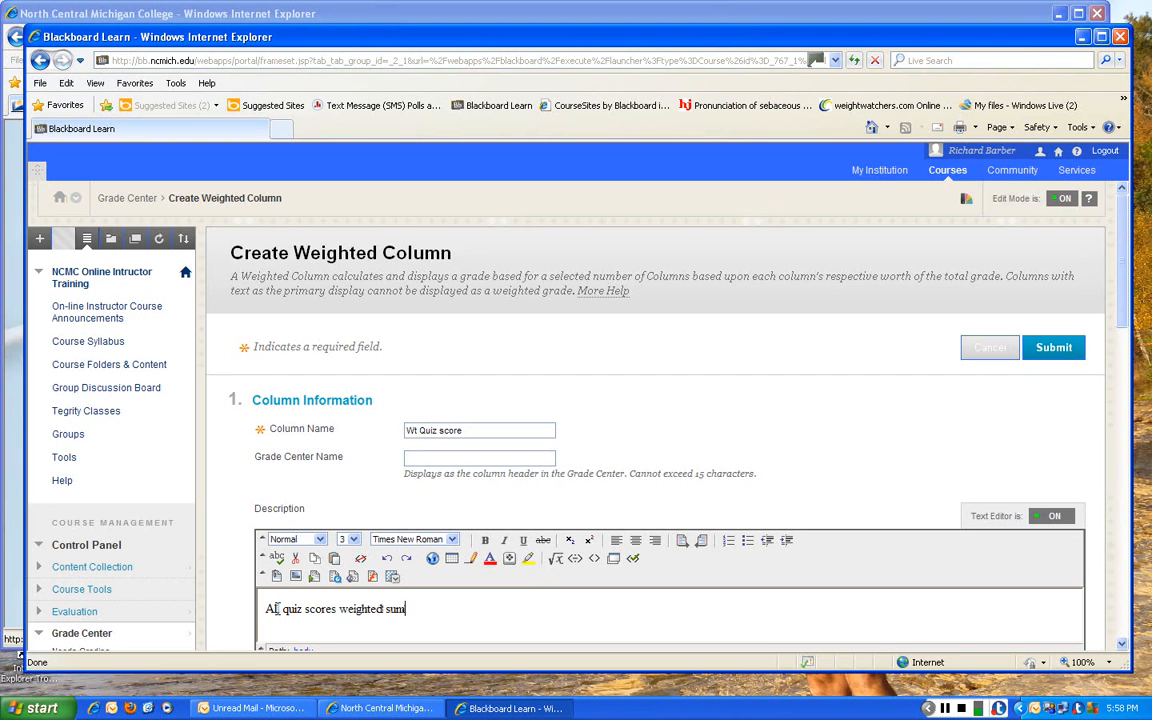
{"action": "left_click", "coordinate": [271, 608]}
{"action": "type", "text": "ll"}
- Set the weighted column's primary display to Score
{"action": "scroll", "coordinate": [612, 600], "scroll_direction": "down", "scroll_amount": 1}
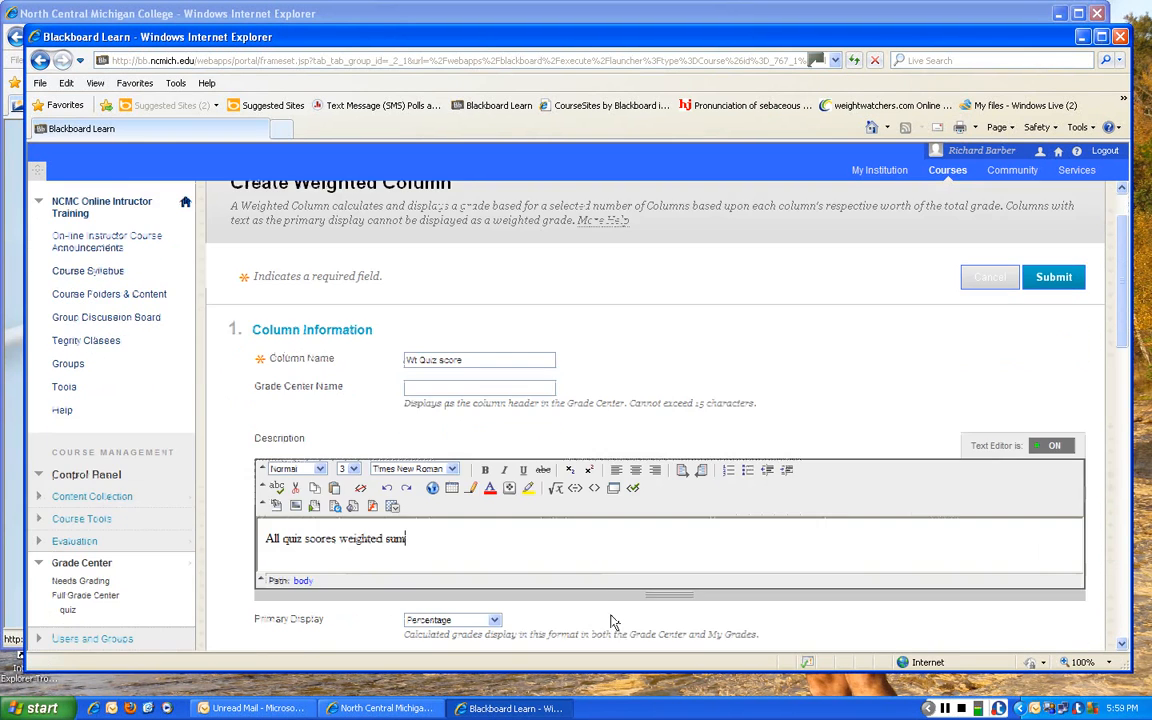
{"action": "scroll", "coordinate": [610, 615], "scroll_direction": "down", "scroll_amount": 2}
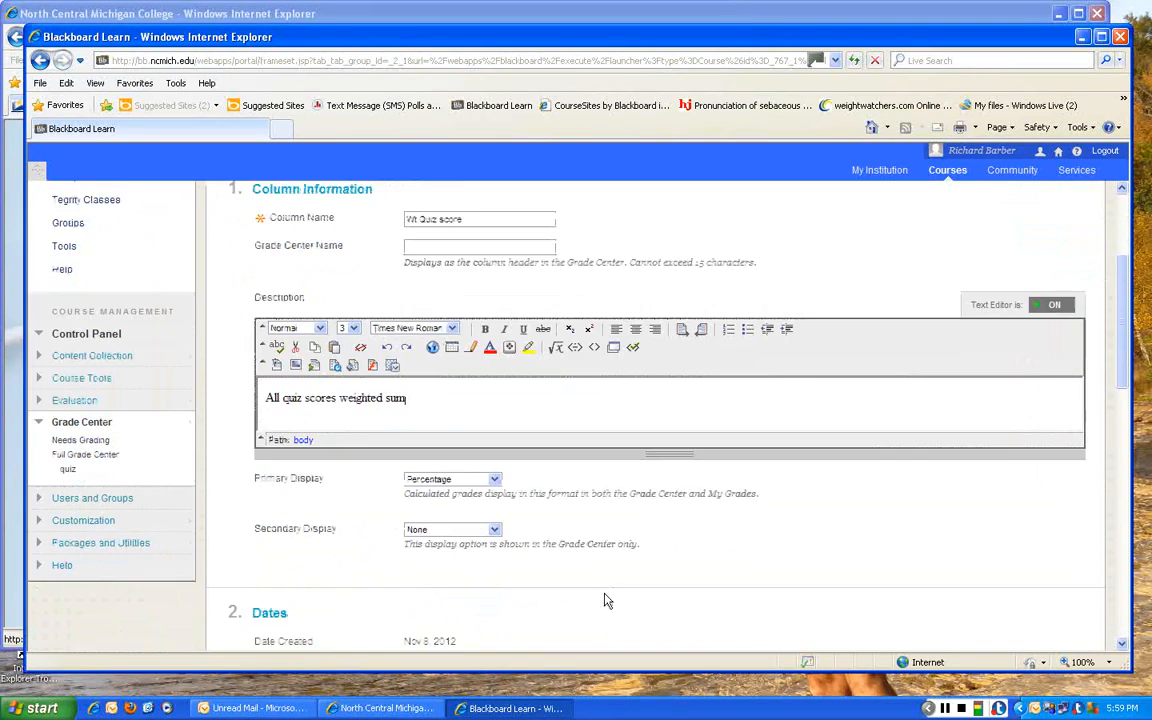
{"action": "left_click", "coordinate": [494, 480]}
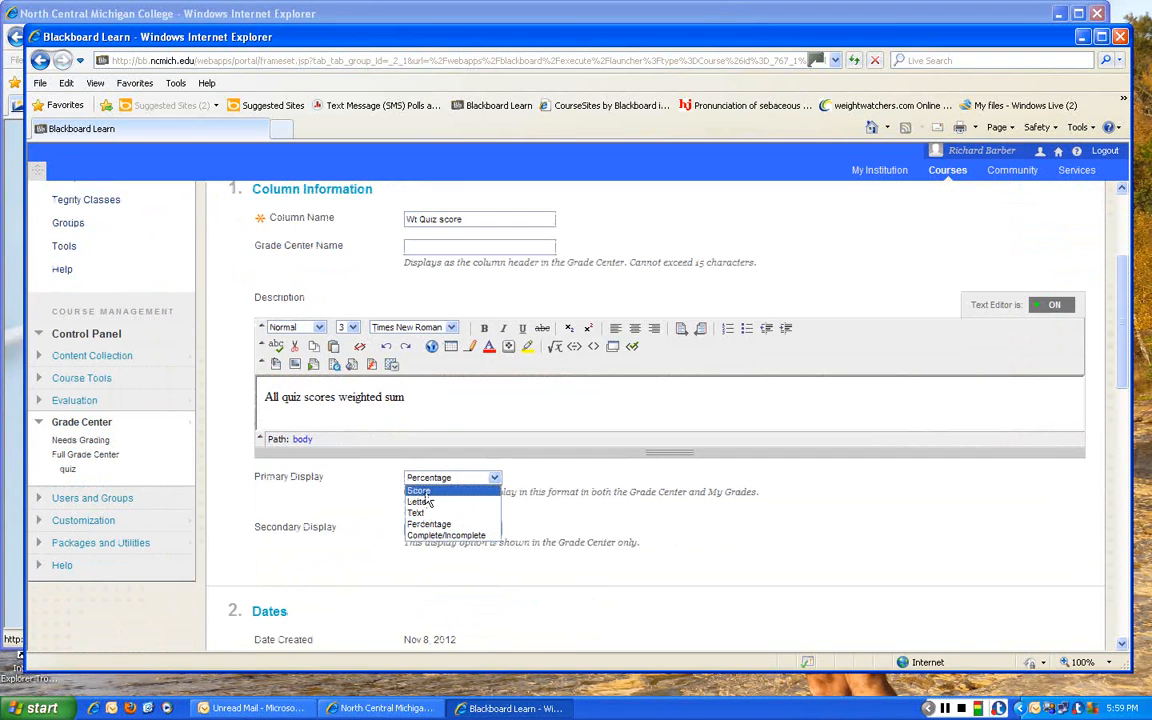
{"action": "left_click", "coordinate": [425, 490]}
{"action": "scroll", "coordinate": [590, 547], "scroll_direction": "down", "scroll_amount": 1}
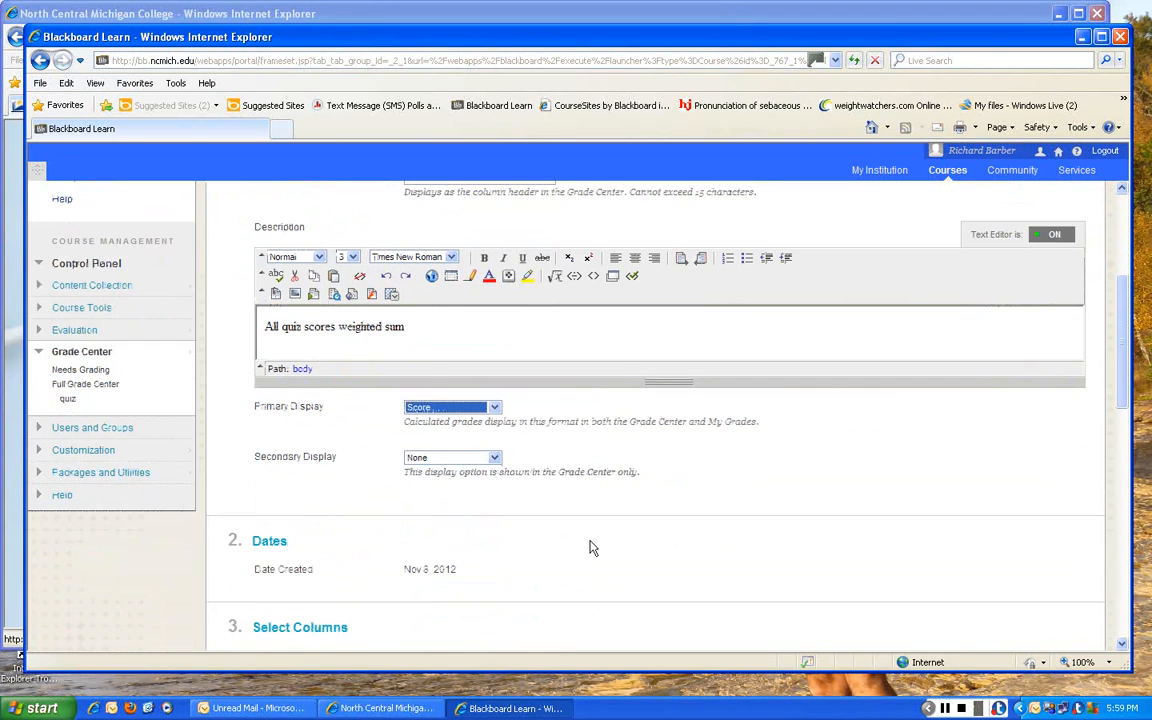
{"action": "scroll", "coordinate": [527, 505], "scroll_direction": "down", "scroll_amount": 2}
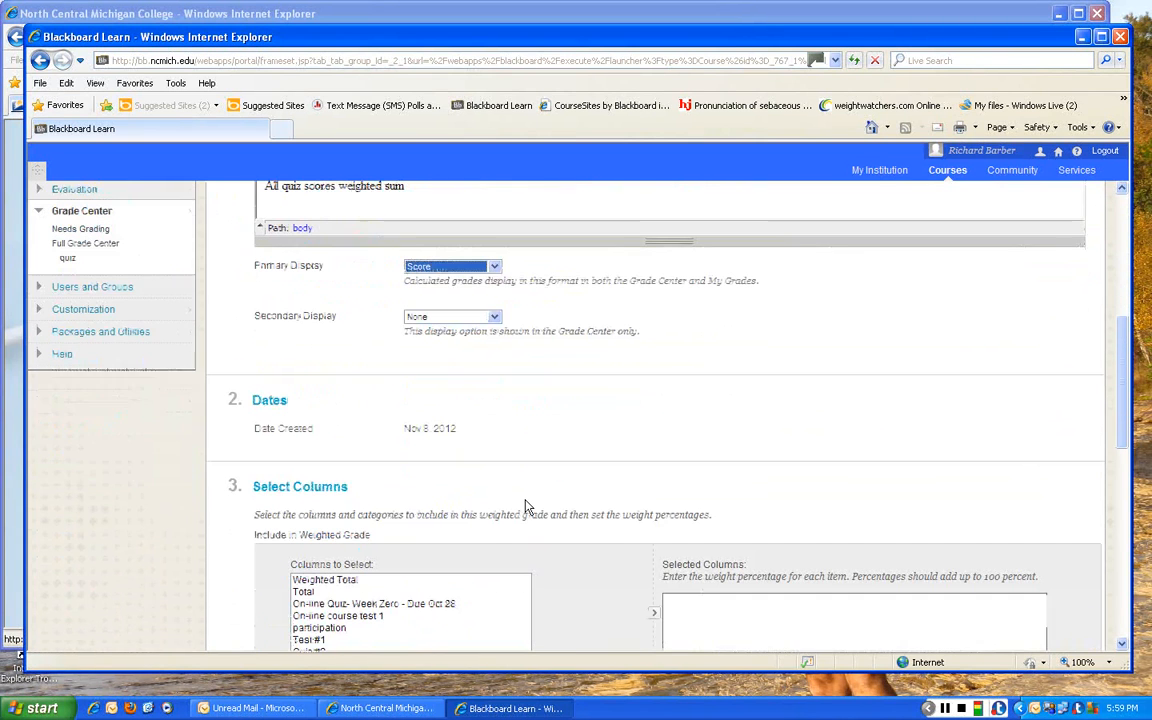
{"action": "scroll", "coordinate": [604, 489], "scroll_direction": "down", "scroll_amount": 1}
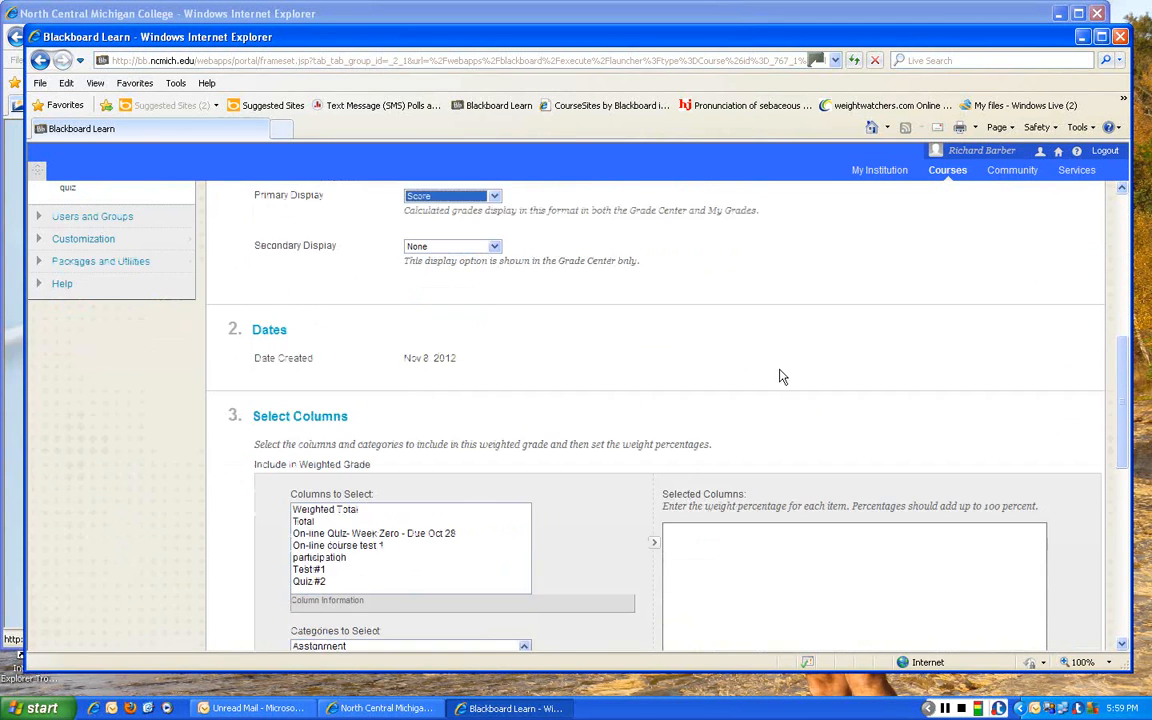
{"action": "scroll", "coordinate": [781, 378], "scroll_direction": "up", "scroll_amount": 3}
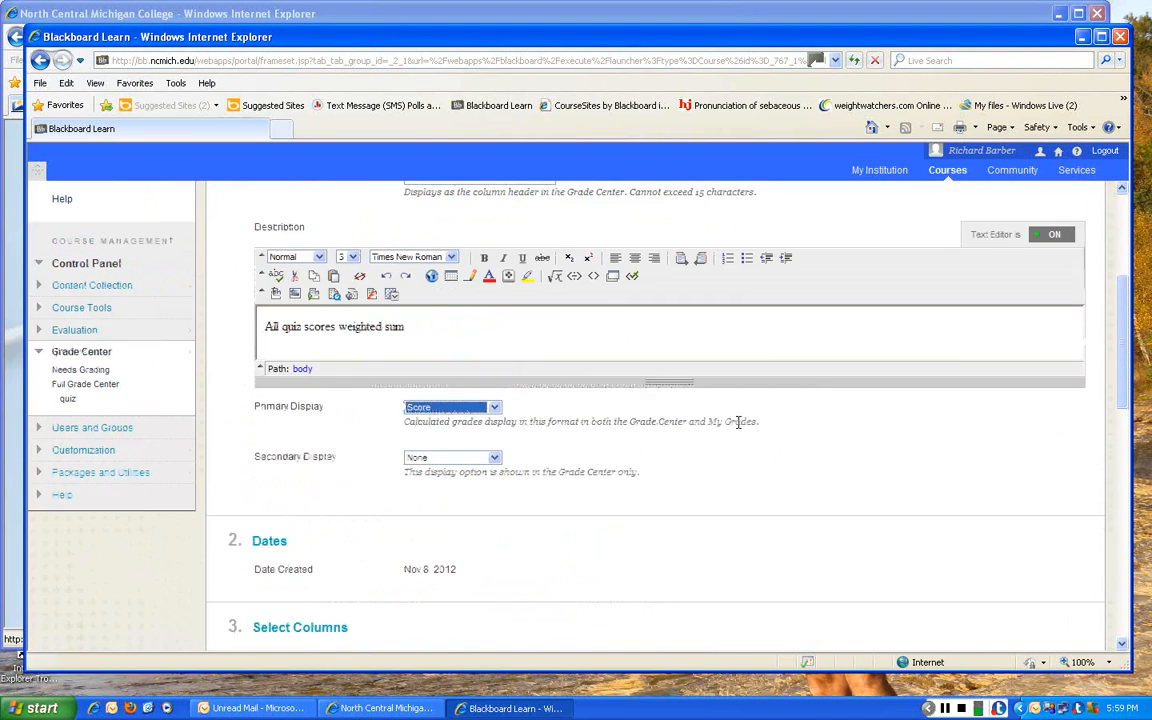
- Add the On-line course test 1 and Quiz #2 columns to the weighted grade
{"action": "scroll", "coordinate": [739, 426], "scroll_direction": "down", "scroll_amount": 5}
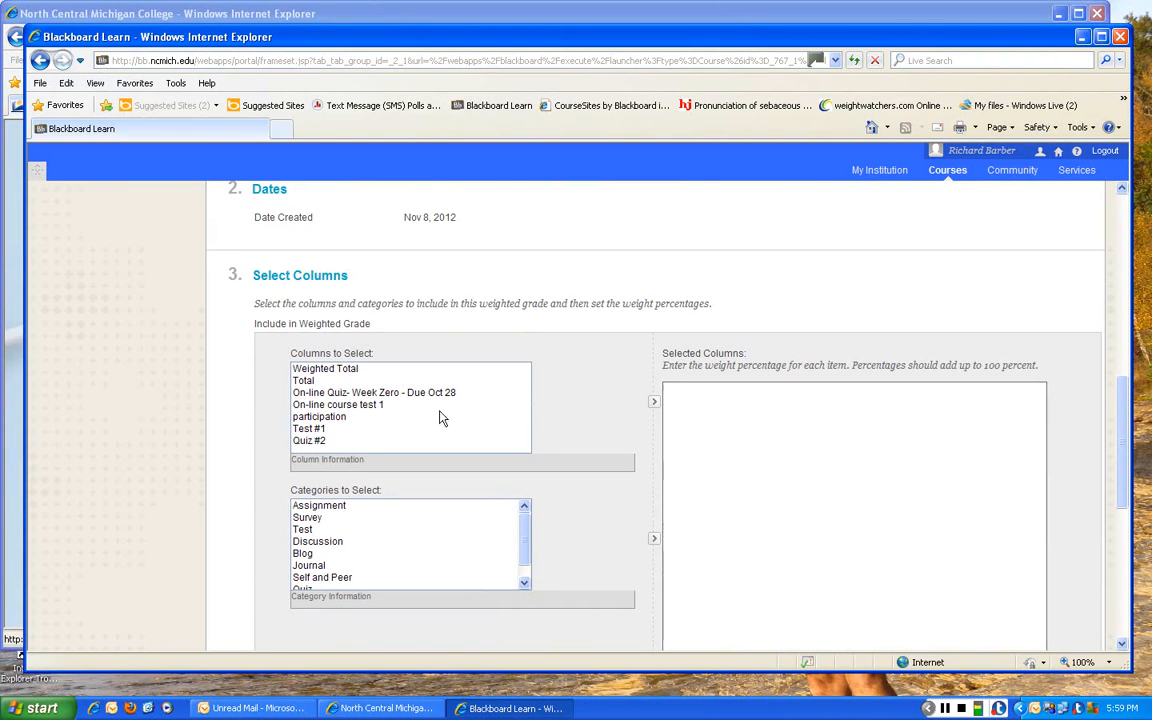
{"action": "left_click", "coordinate": [369, 407]}
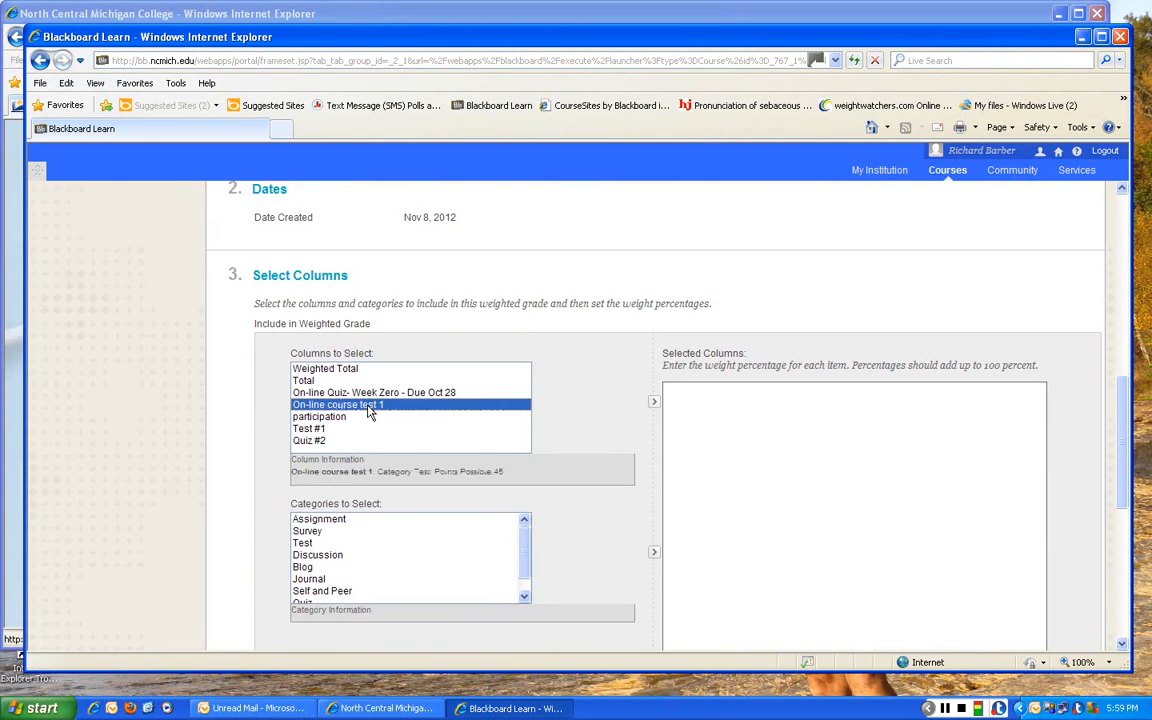
{"action": "left_click", "coordinate": [654, 401]}
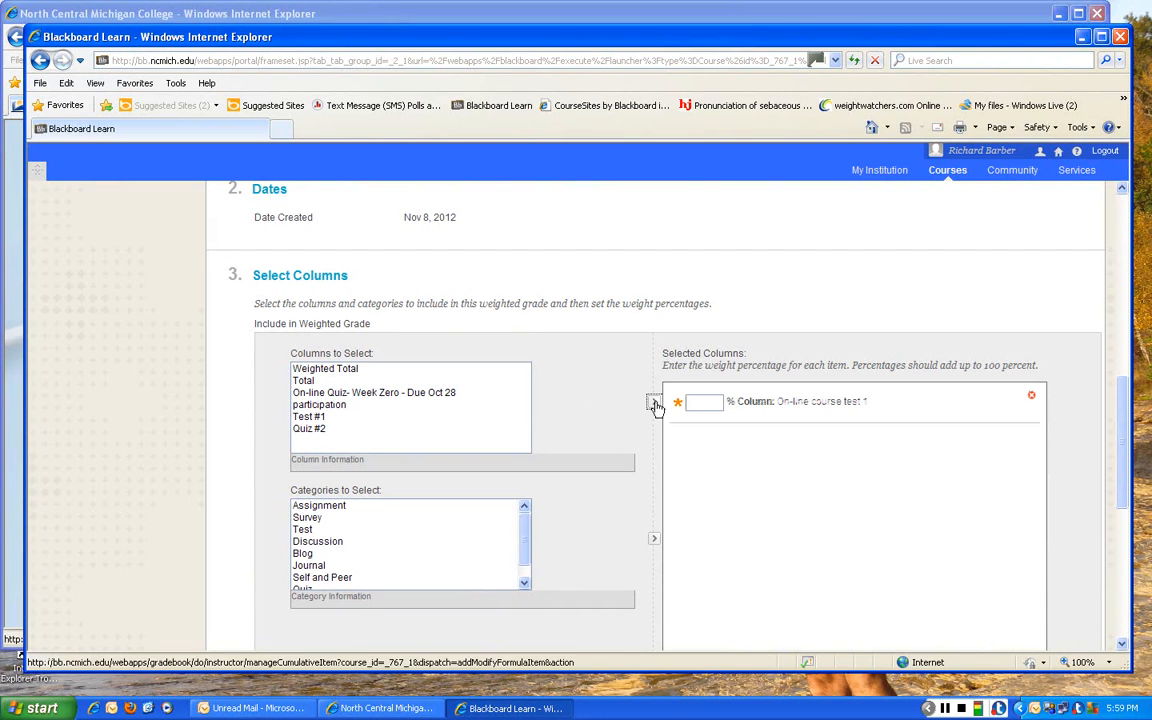
{"action": "left_click", "coordinate": [302, 430]}
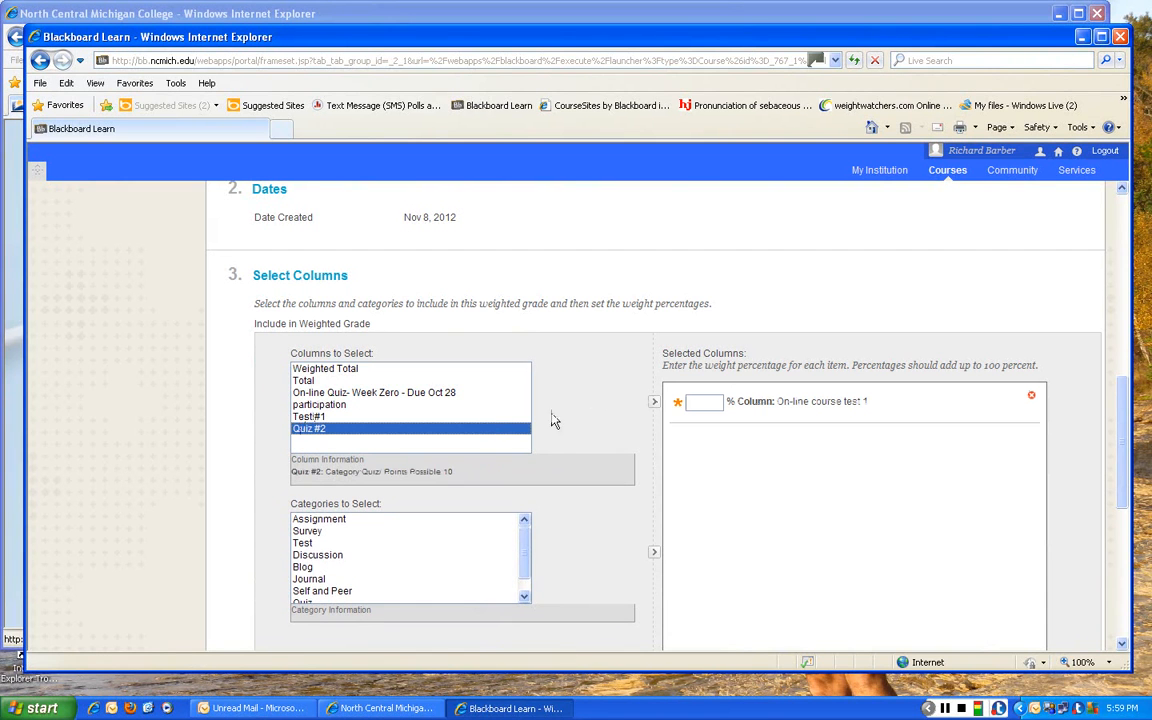
{"action": "left_click", "coordinate": [654, 401]}
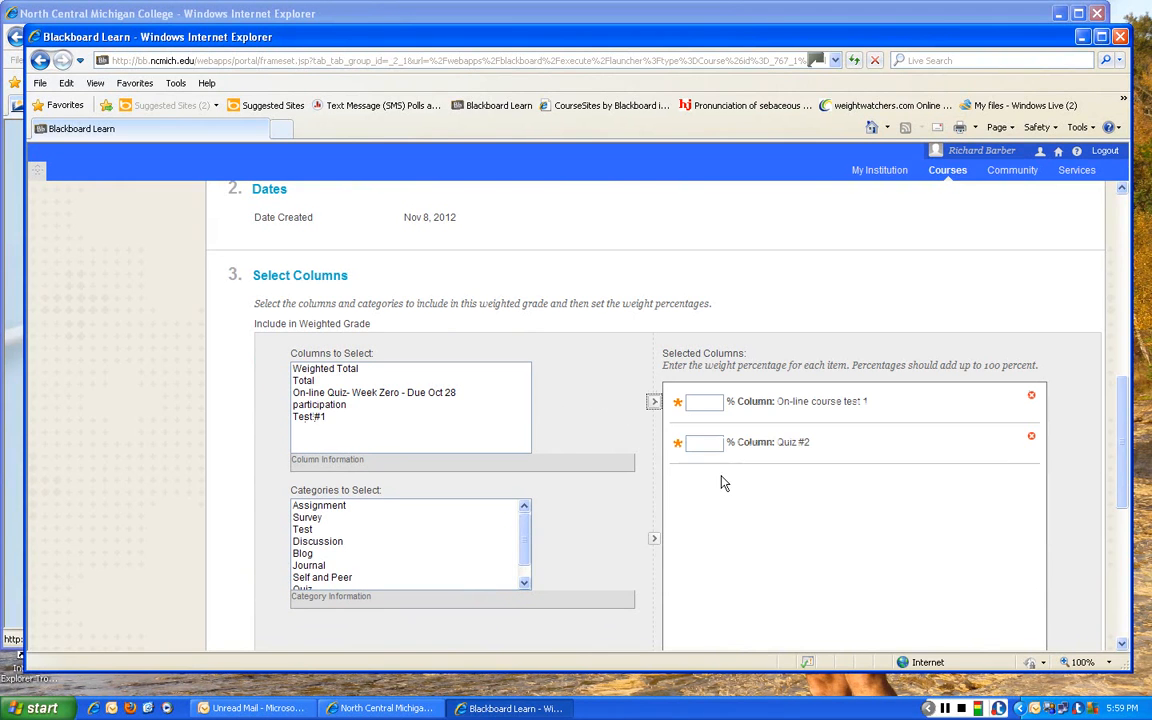
- Enter weight percentages for the two selected columns, with 50 for Quiz #2, and remove both columns from the weighted grade
{"action": "scroll", "coordinate": [724, 484], "scroll_direction": "down", "scroll_amount": 3}
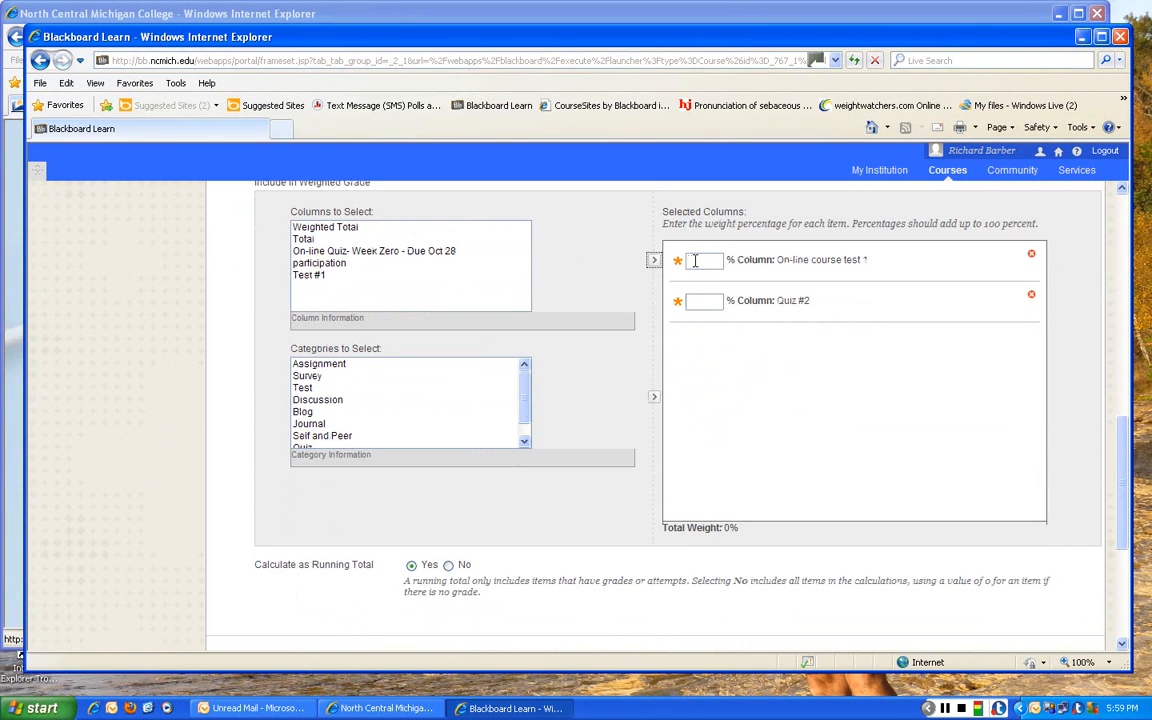
{"action": "type", "text": "5"}
{"action": "left_click", "coordinate": [695, 301]}
{"action": "type", "text": "50"}
{"action": "left_click", "coordinate": [1031, 257]}
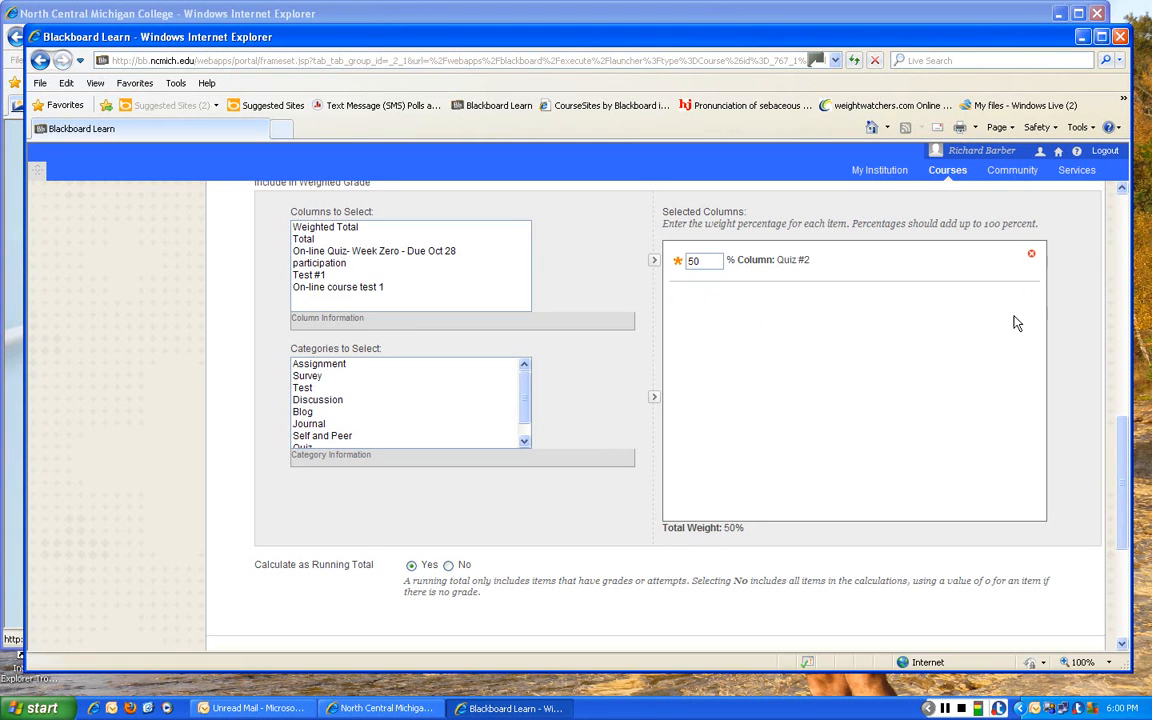
{"action": "left_click", "coordinate": [1030, 256]}
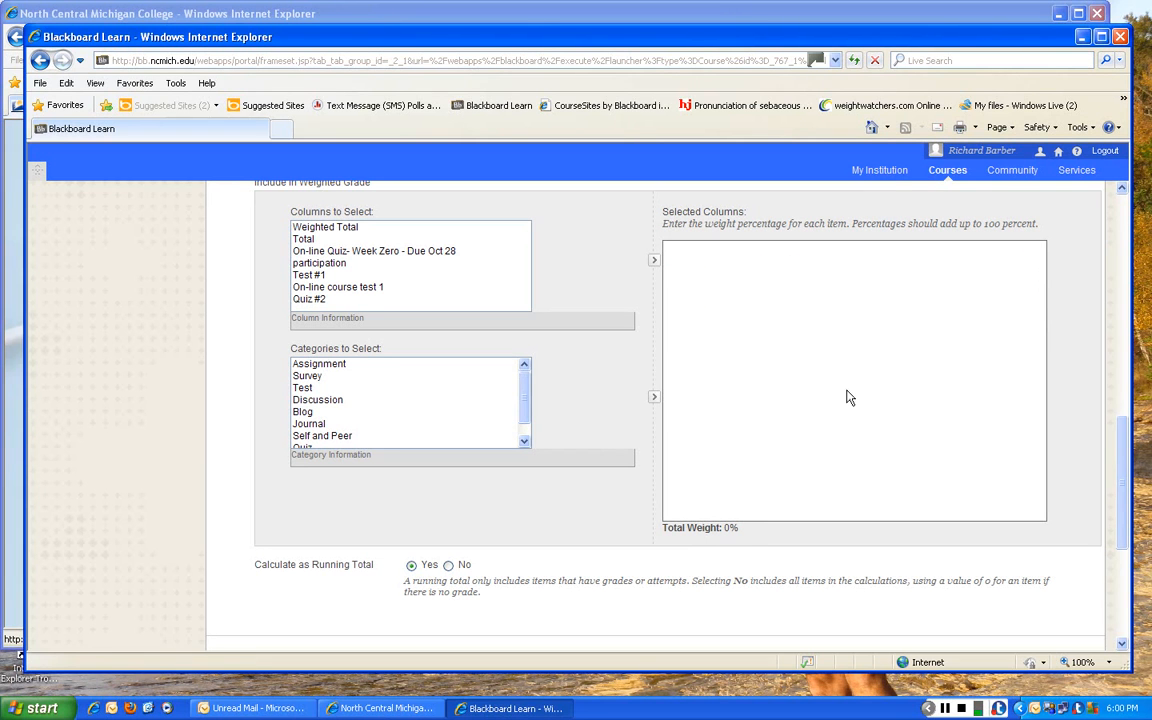
- Add the Quiz category to the weighted grade
{"action": "left_click", "coordinate": [524, 399]}
{"action": "left_click_drag", "start_coordinate": [524, 399], "coordinate": [524, 419]}
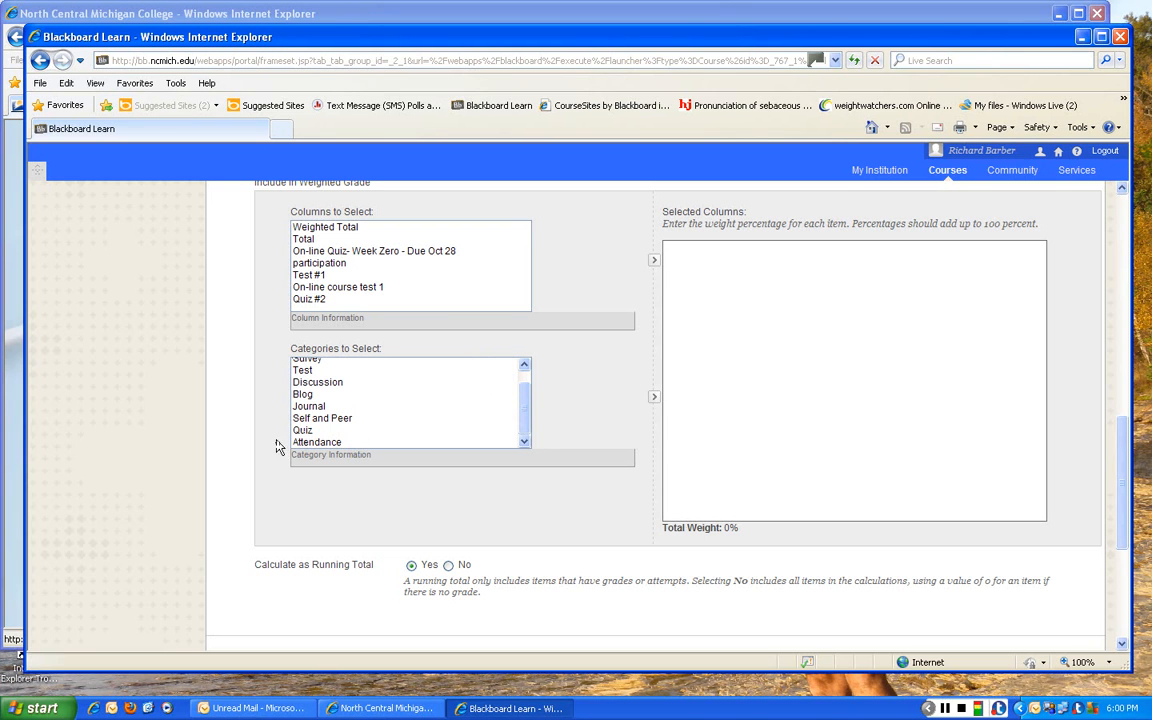
{"action": "left_click", "coordinate": [302, 432]}
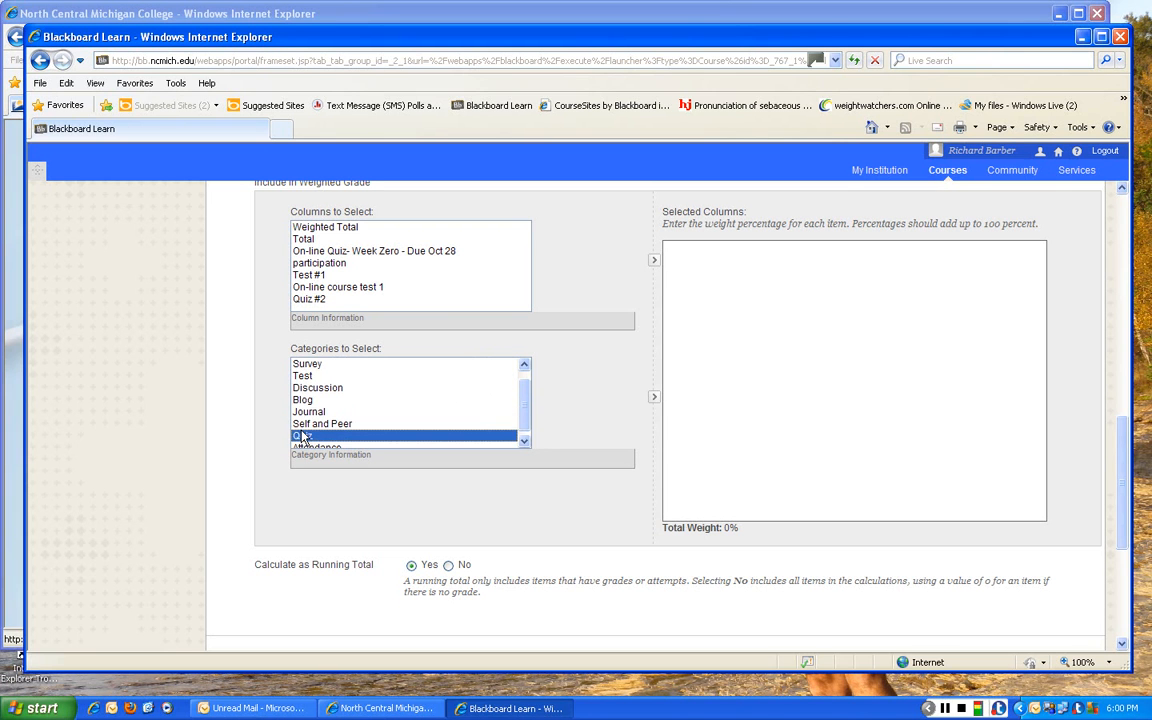
{"action": "left_click", "coordinate": [652, 400]}
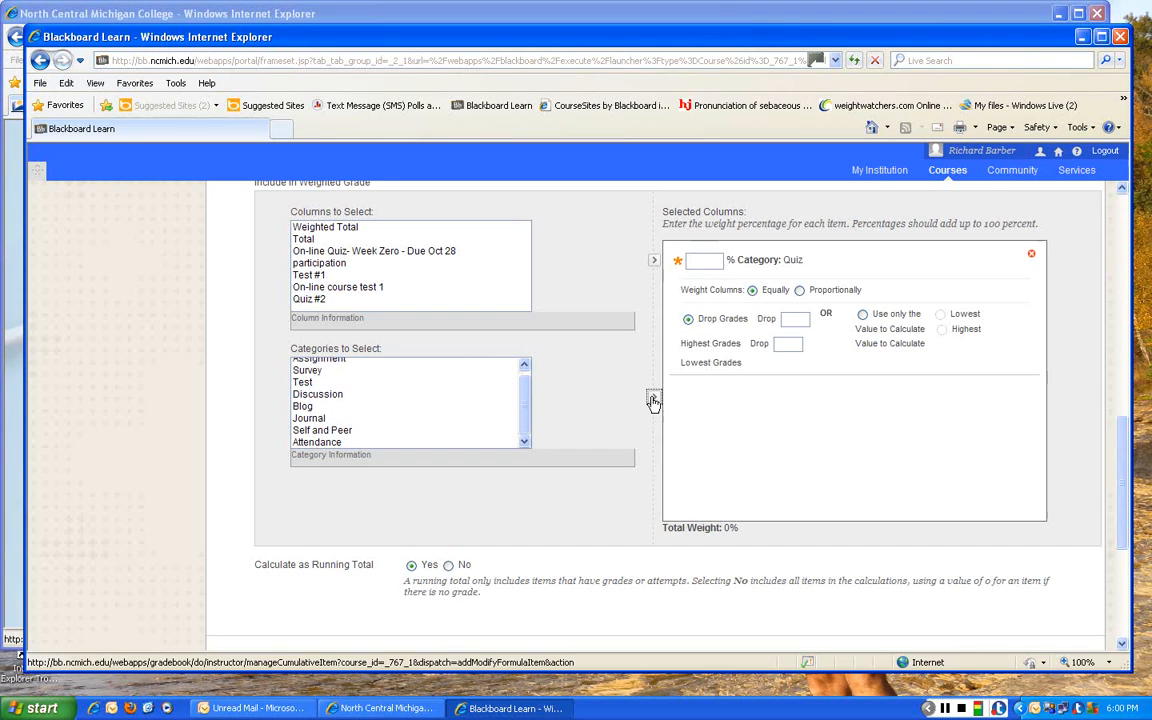
- Set the Quiz category's weight to 100 percent and its number of highest grades to drop to 2
{"action": "left_click", "coordinate": [706, 264]}
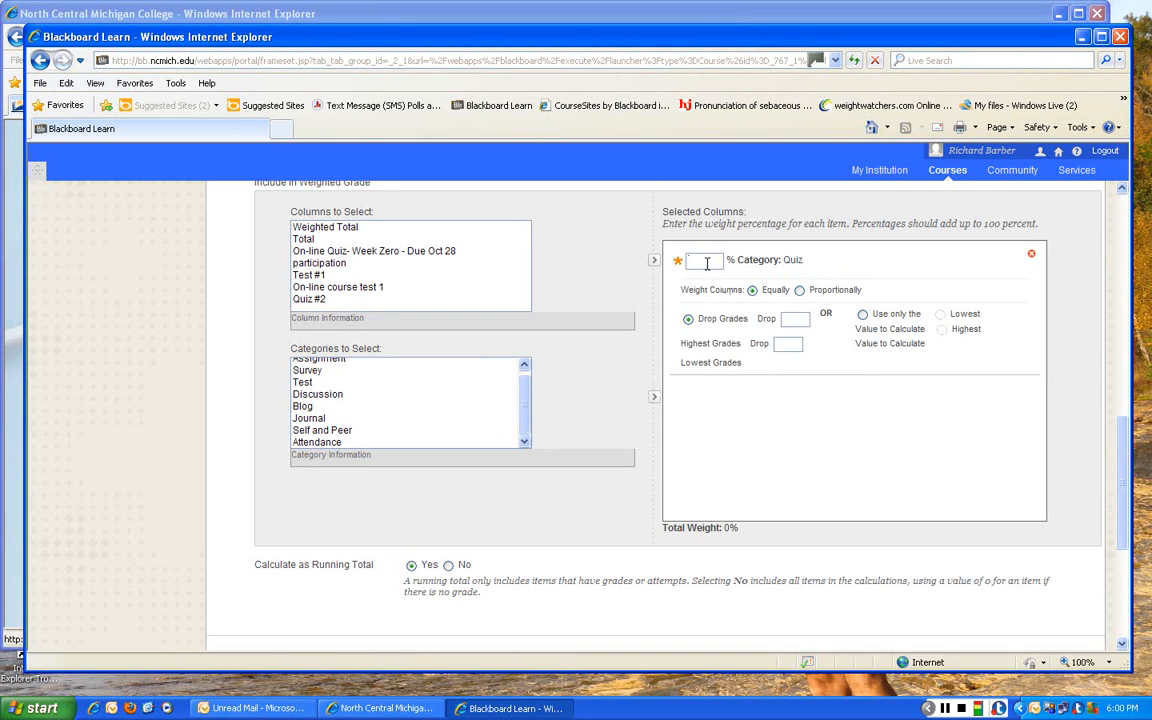
{"action": "type", "text": "100"}
{"action": "left_click", "coordinate": [801, 320]}
{"action": "scroll", "coordinate": [878, 462], "scroll_direction": "down", "scroll_amount": 1}
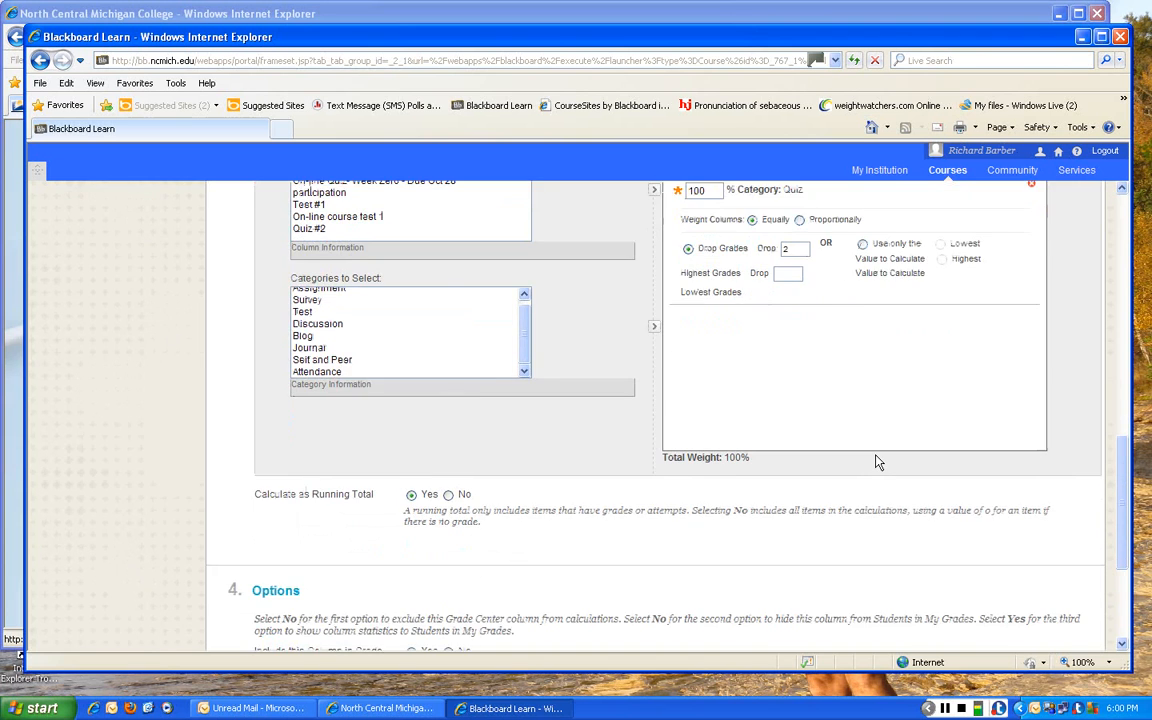
{"action": "scroll", "coordinate": [878, 462], "scroll_direction": "up", "scroll_amount": 1}
- Submit the new weighted column, keeping the default running total and visibility options
{"action": "scroll", "coordinate": [878, 462], "scroll_direction": "down", "scroll_amount": 2}
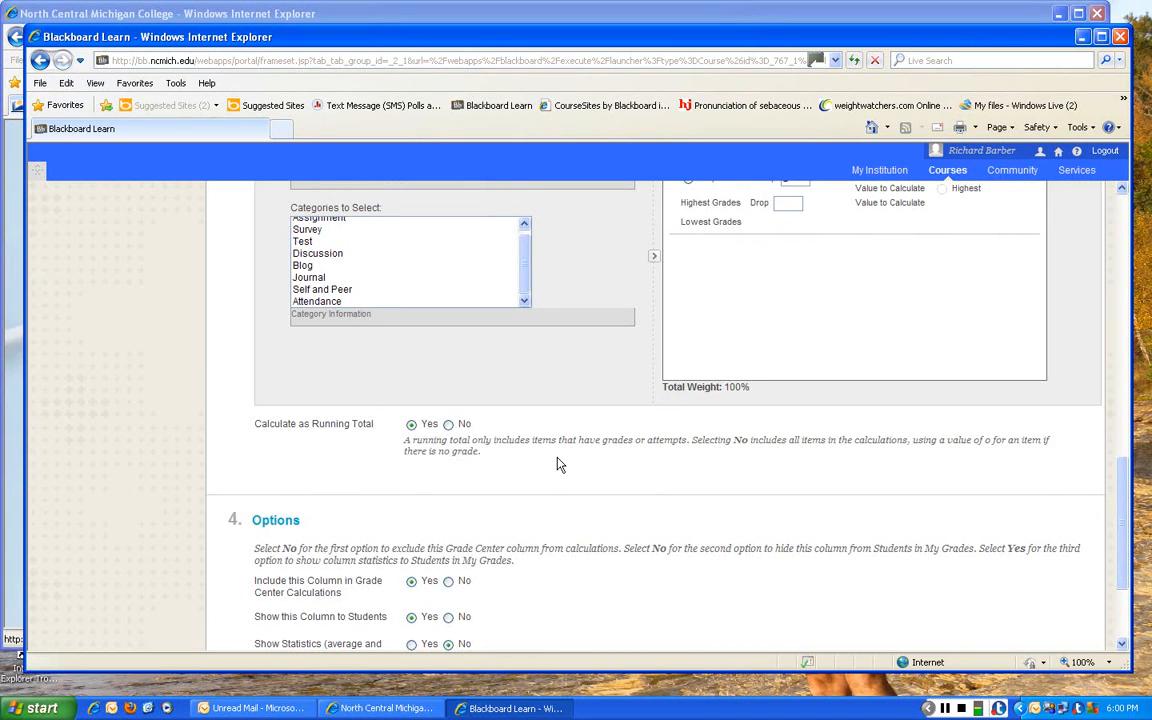
{"action": "scroll", "coordinate": [559, 464], "scroll_direction": "down", "scroll_amount": 1}
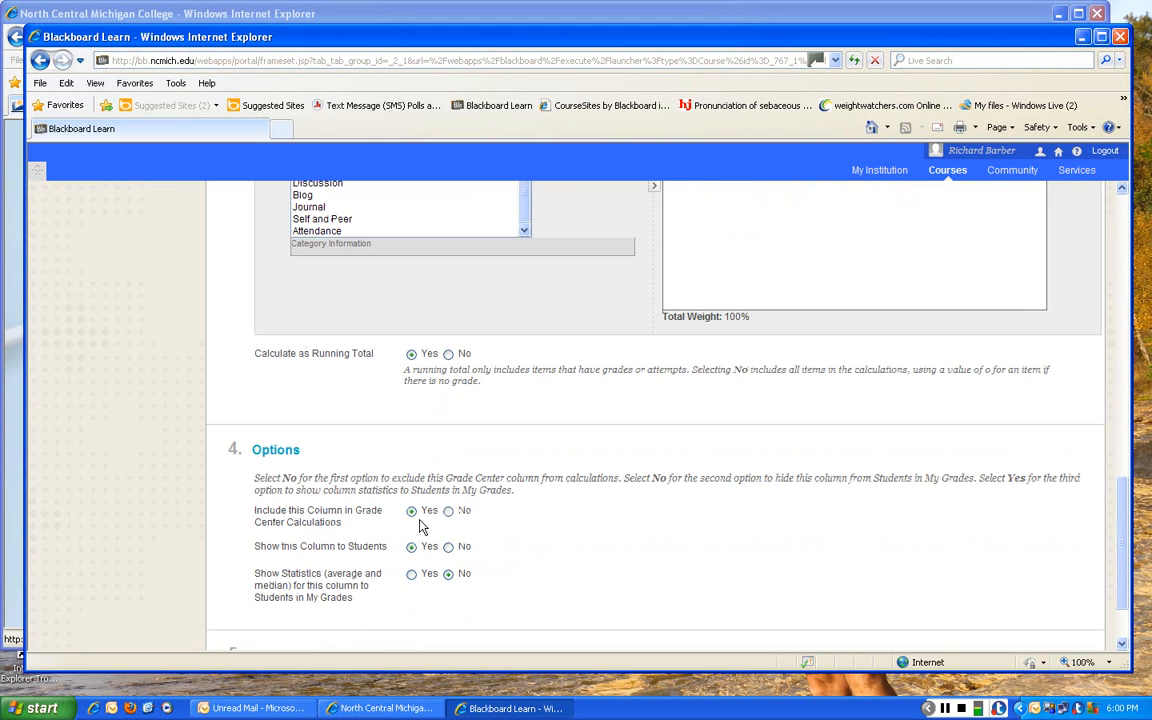
{"action": "scroll", "coordinate": [540, 533], "scroll_direction": "down", "scroll_amount": 1}
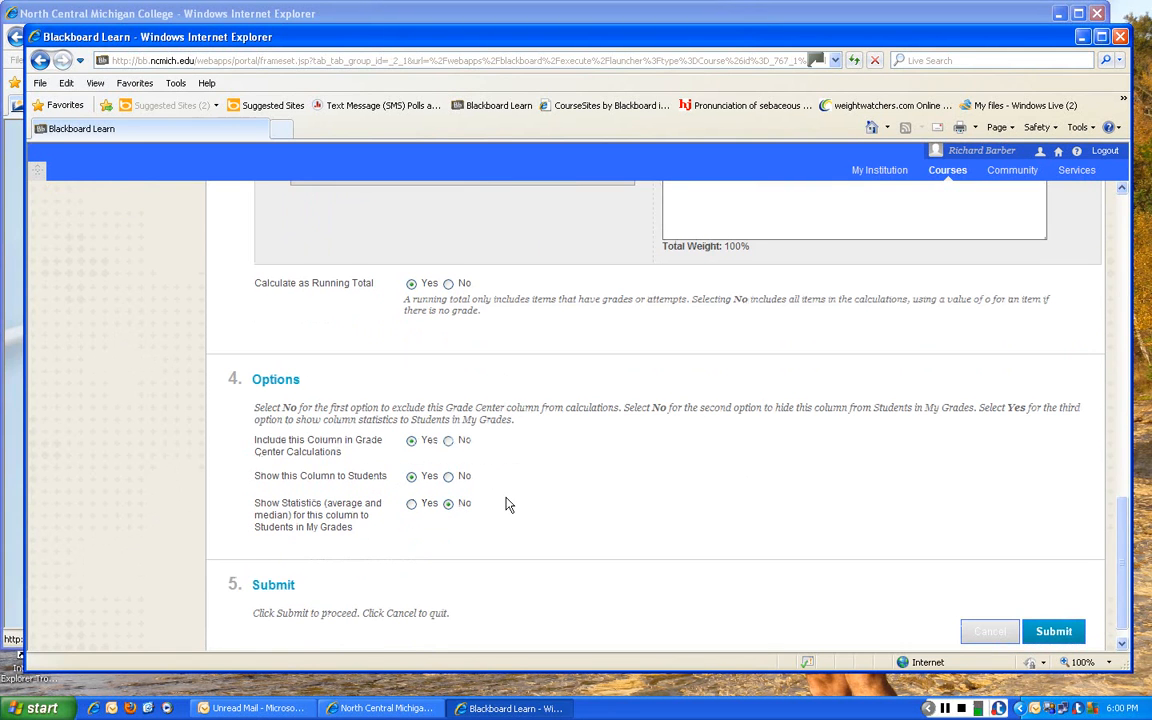
{"action": "scroll", "coordinate": [507, 505], "scroll_direction": "down", "scroll_amount": 1}
{"action": "left_click", "coordinate": [1030, 607]}
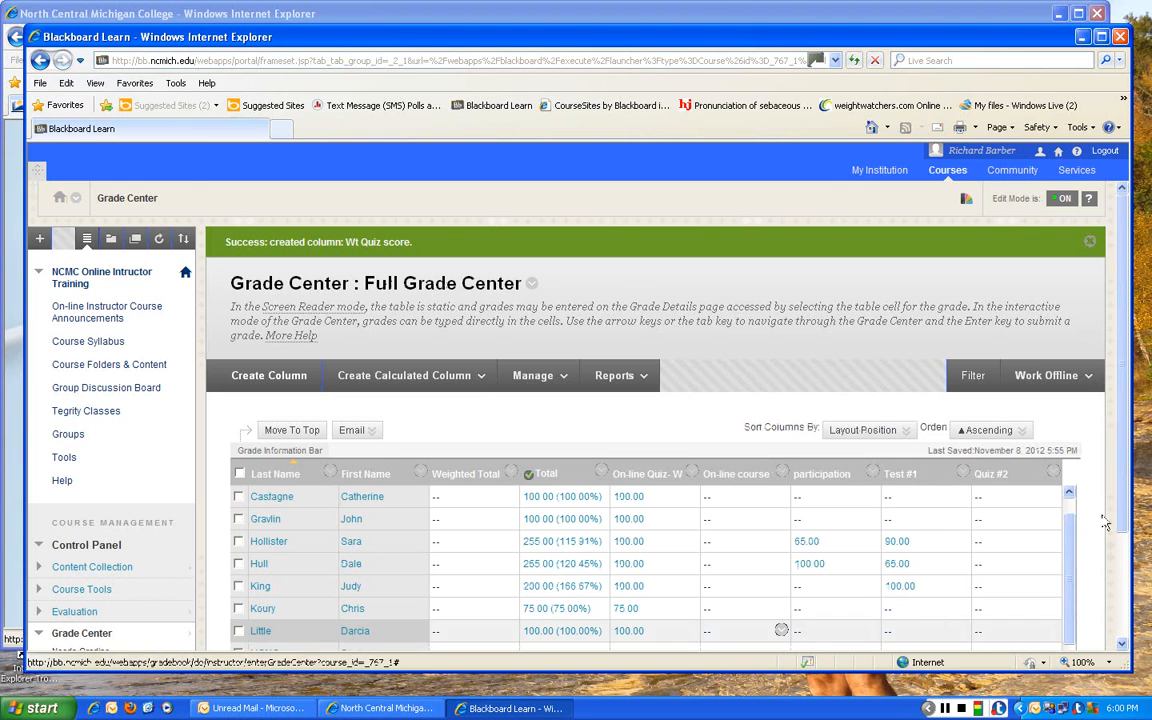
{"action": "scroll", "coordinate": [1125, 620], "scroll_direction": "down", "scroll_amount": 3}
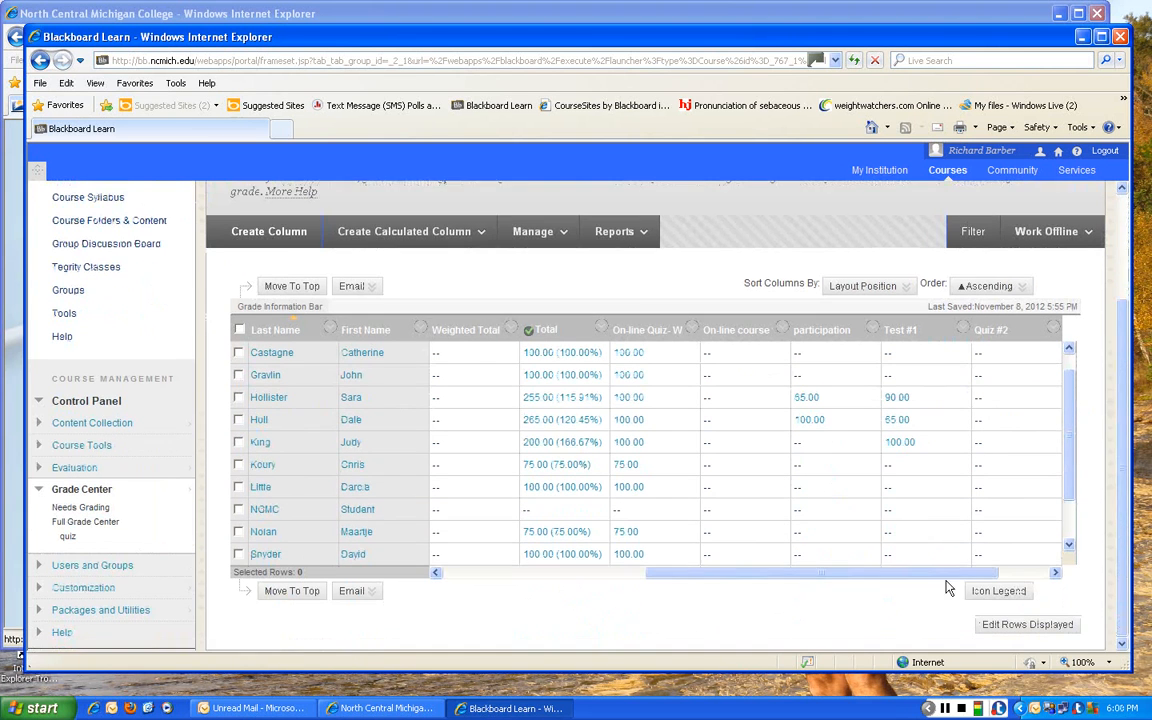
- In Column Organization, move the Wt Quiz score column directly below Total (External Grade), ahead of the On-line Quiz column
{"action": "left_click_drag", "start_coordinate": [964, 585], "coordinate": [1032, 582]}
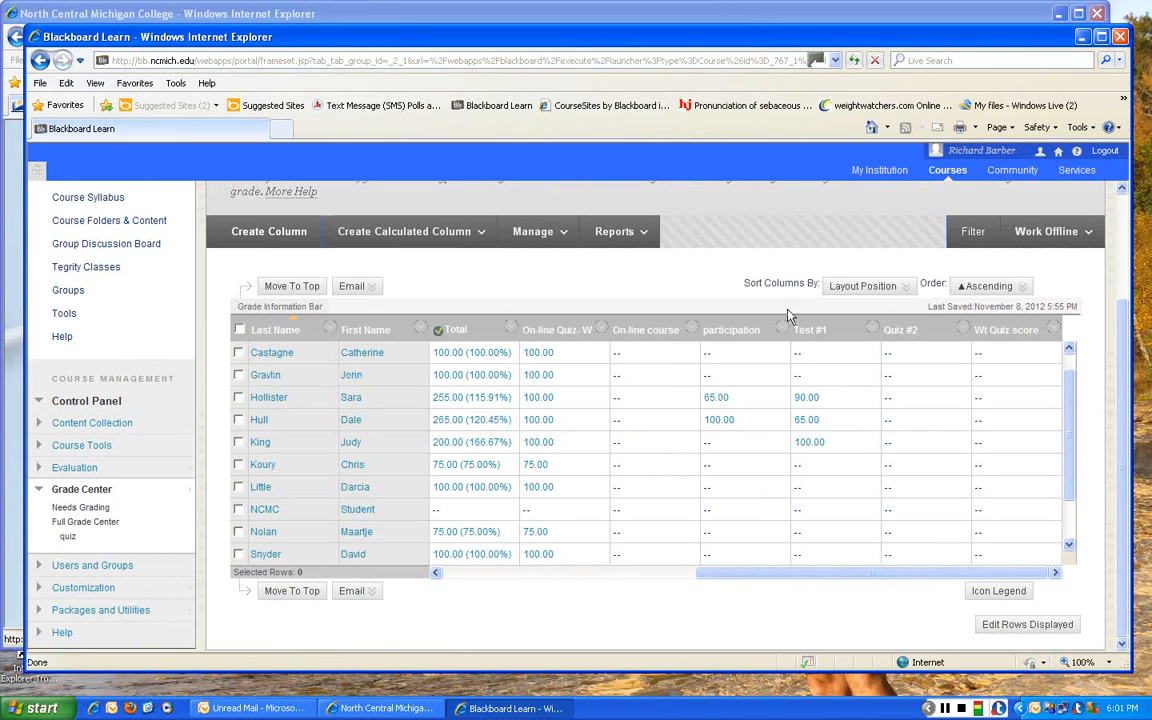
{"action": "left_click", "coordinate": [540, 240]}
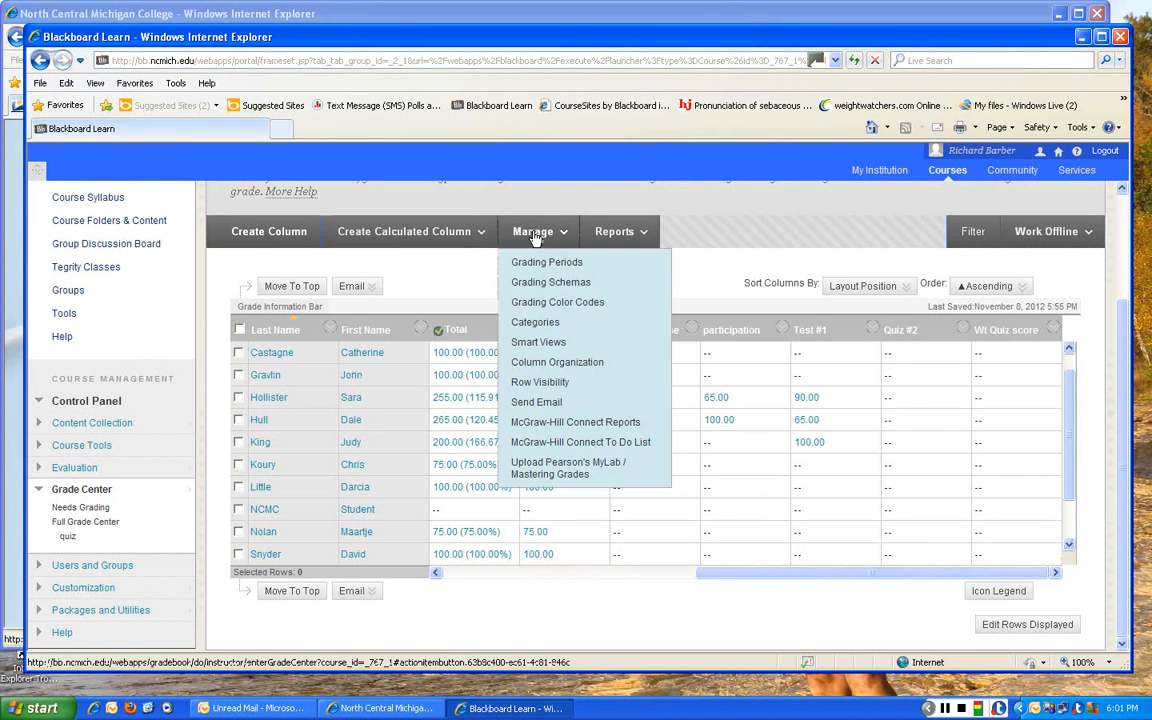
{"action": "left_click", "coordinate": [527, 364]}
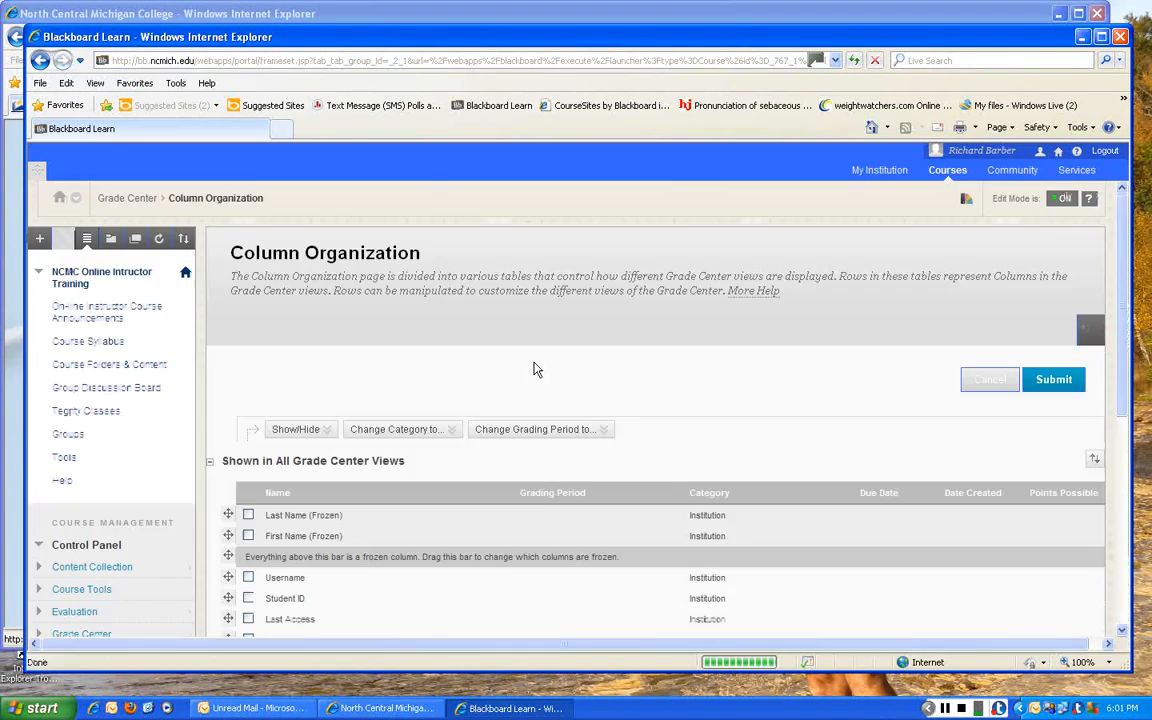
{"action": "scroll", "coordinate": [517, 440], "scroll_direction": "down", "scroll_amount": 5}
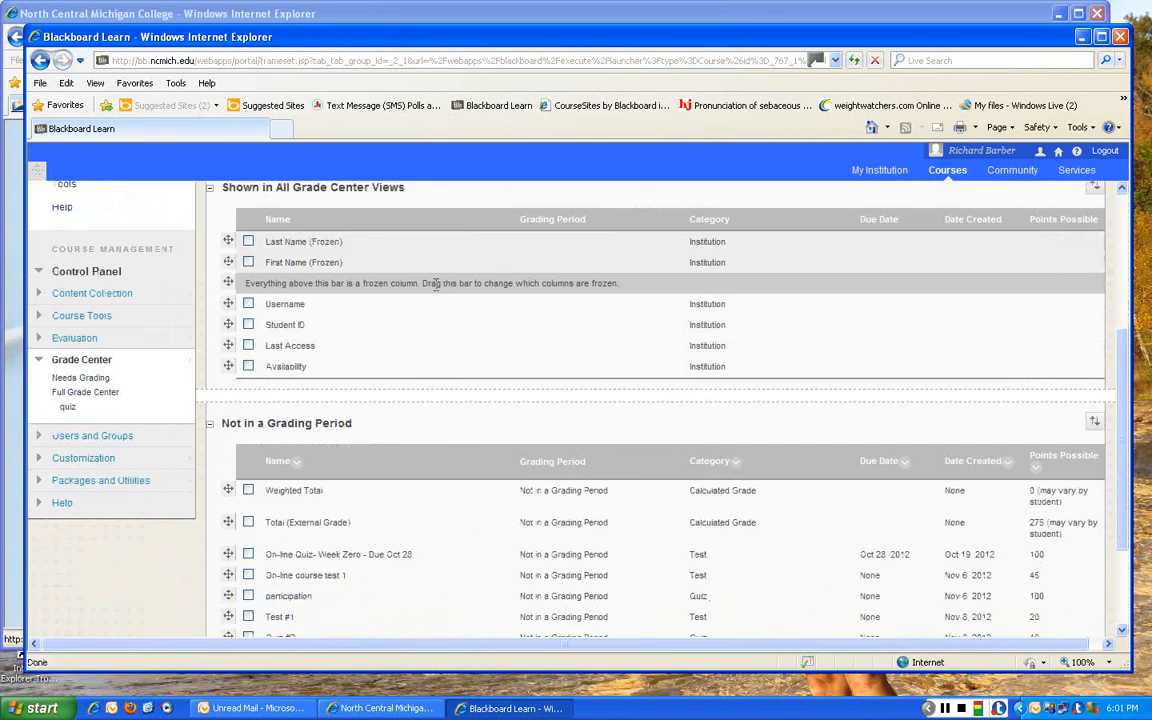
{"action": "scroll", "coordinate": [436, 283], "scroll_direction": "down", "scroll_amount": 3}
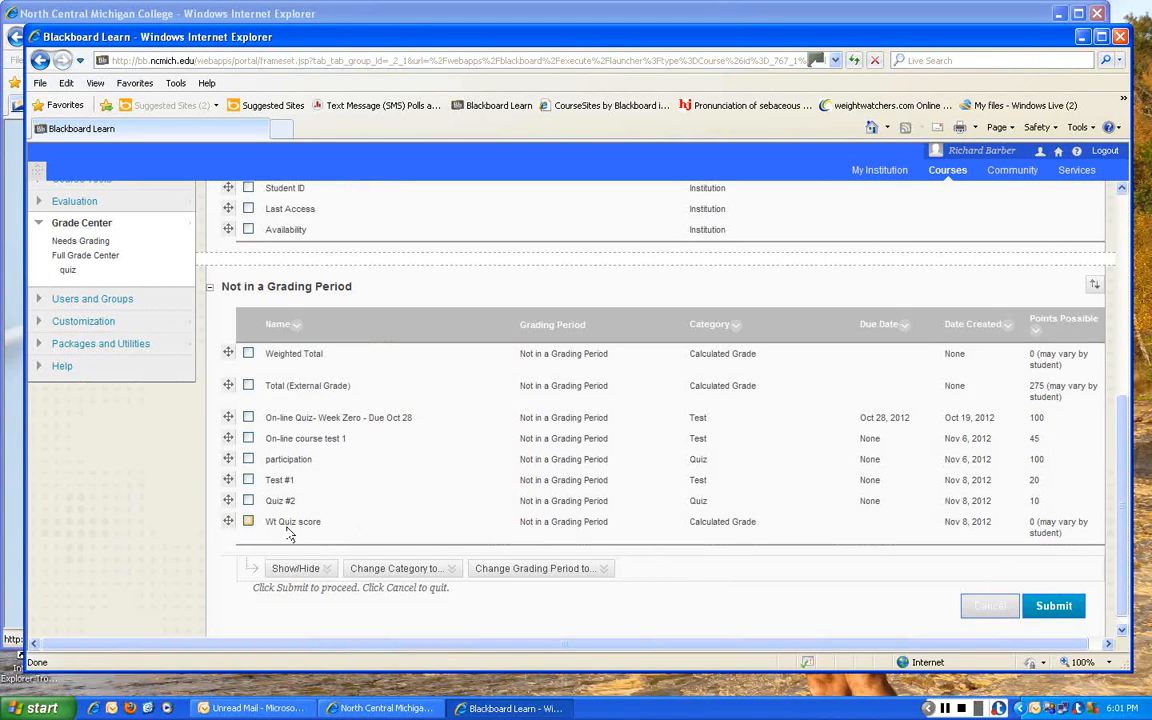
{"action": "left_click_drag", "start_coordinate": [229, 521], "coordinate": [232, 415]}
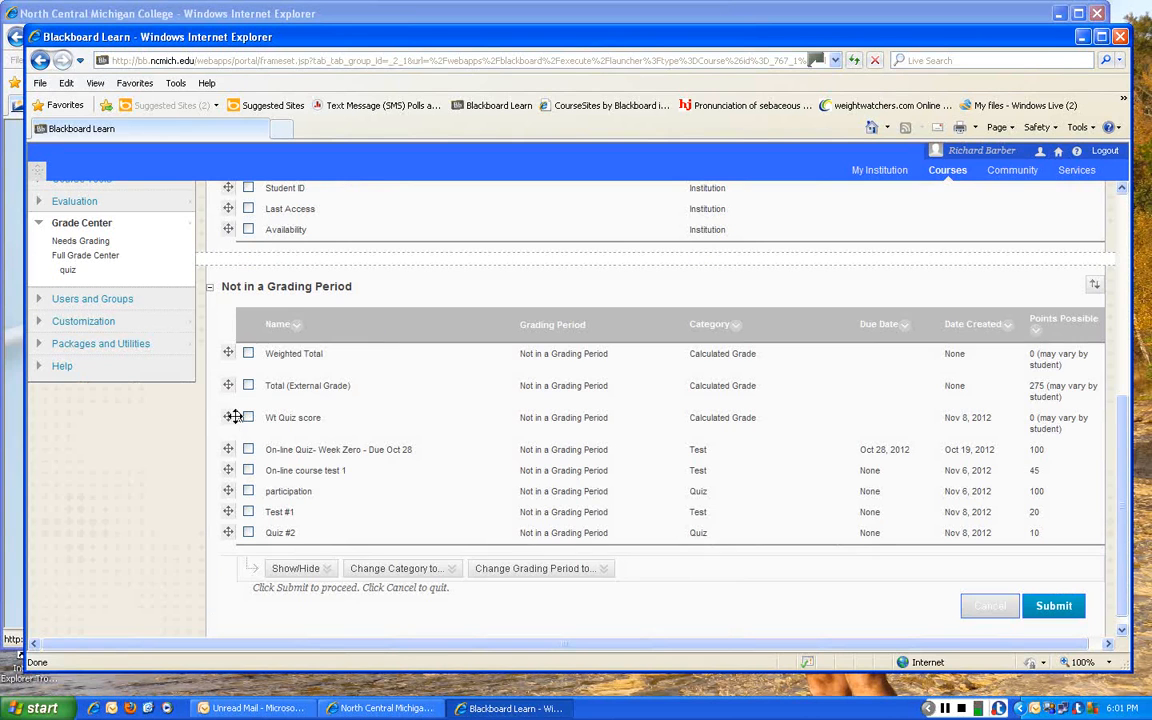
- Submit the new column order and check the Wt Quiz score column's place in the Full Grade Center
{"action": "scroll", "coordinate": [229, 418], "scroll_direction": "up", "scroll_amount": 1}
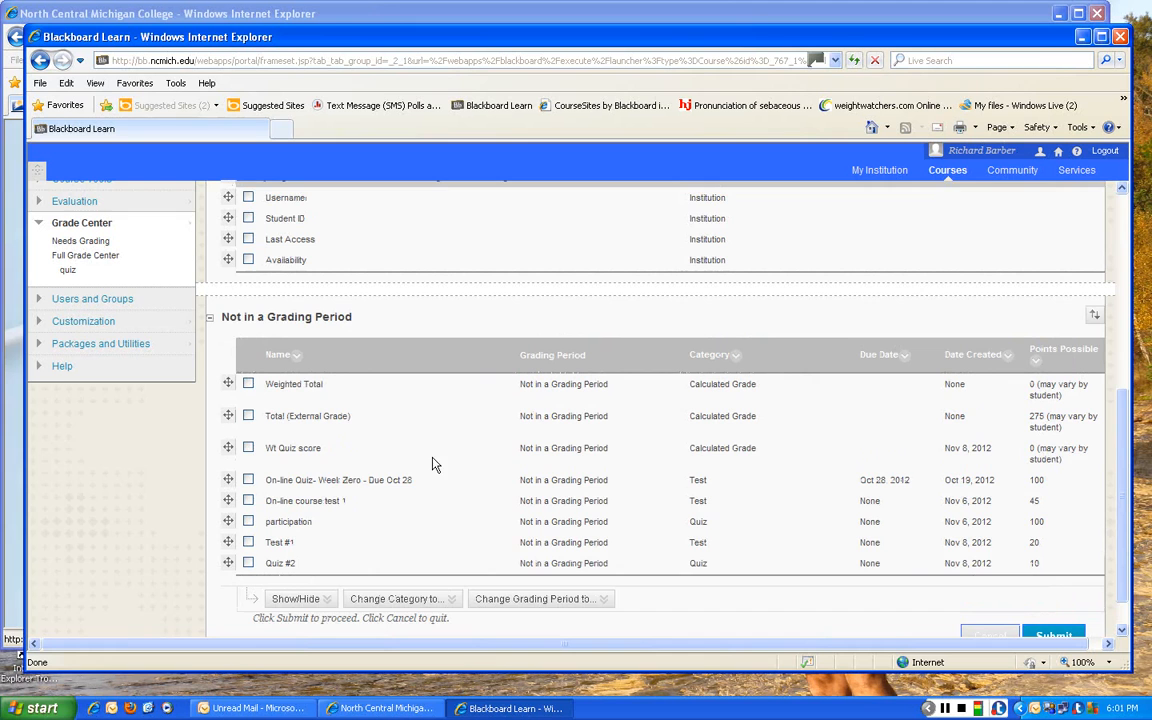
{"action": "scroll", "coordinate": [626, 534], "scroll_direction": "down", "scroll_amount": 2}
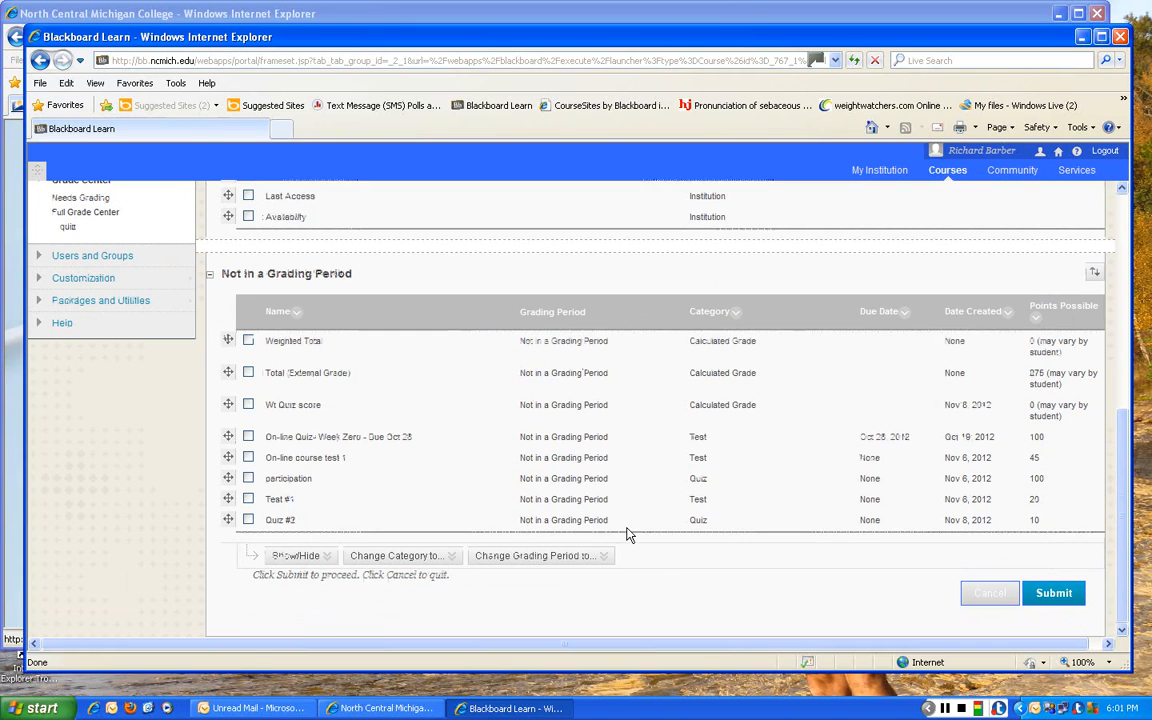
{"action": "left_click", "coordinate": [1055, 594]}
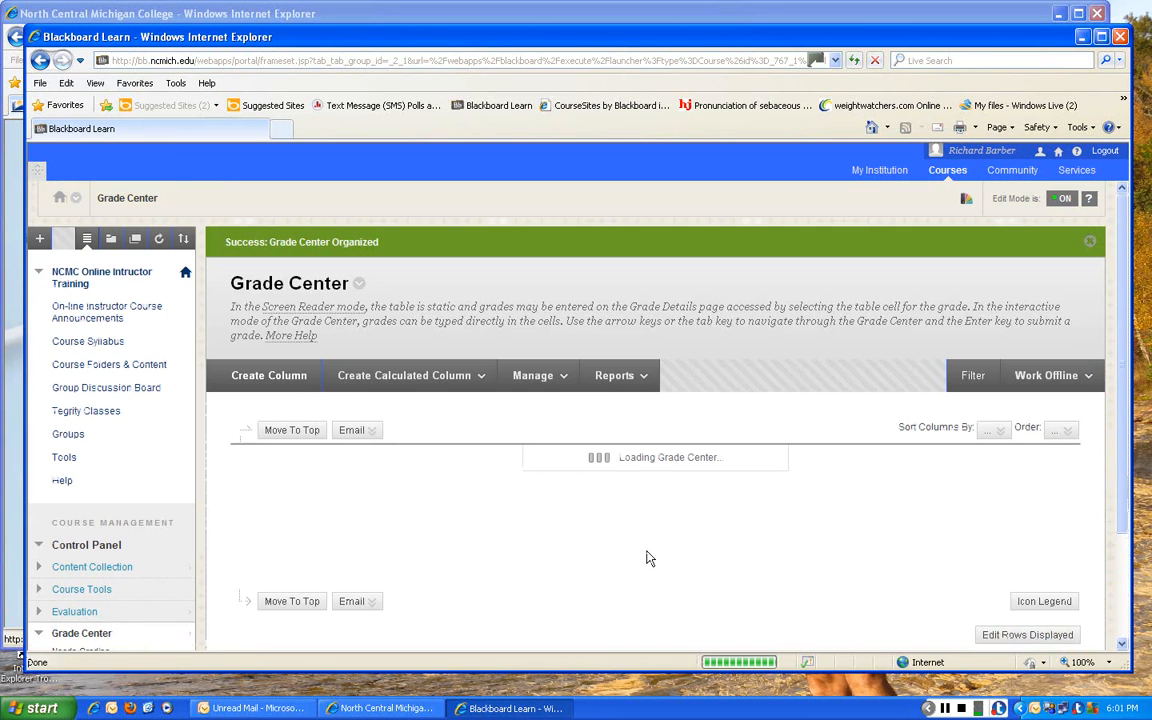
{"action": "scroll", "coordinate": [650, 555], "scroll_direction": "down", "scroll_amount": 5}
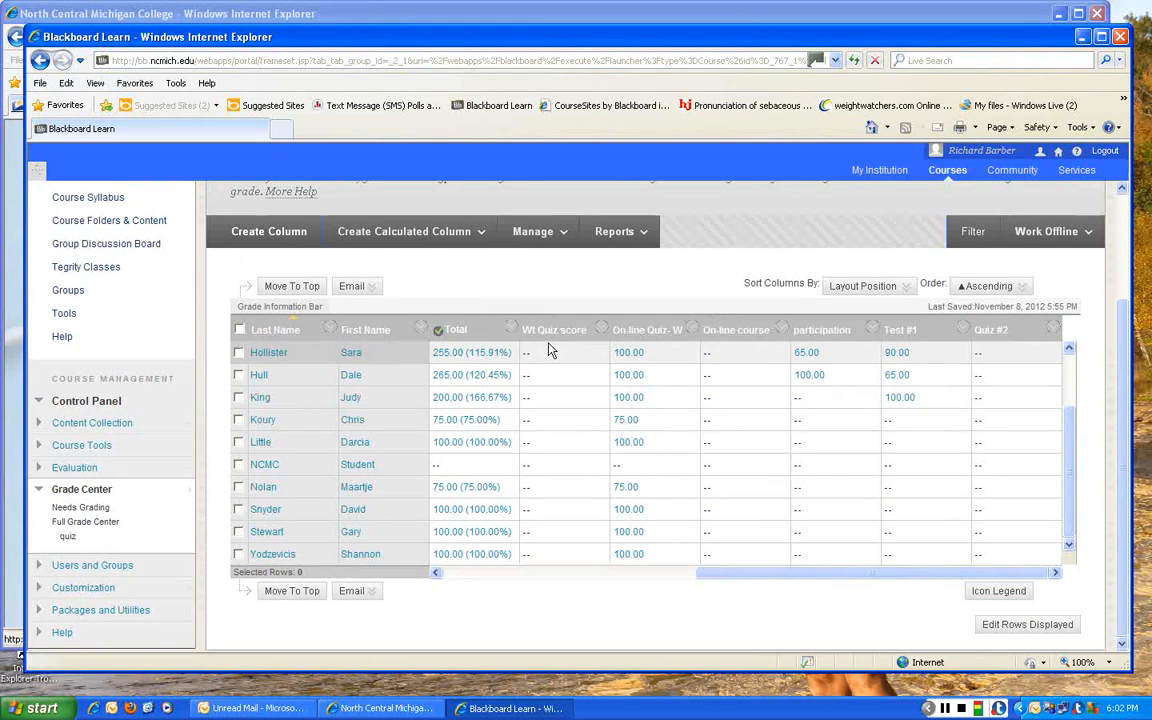
{"action": "scroll", "coordinate": [560, 352], "scroll_direction": "up", "scroll_amount": 4}
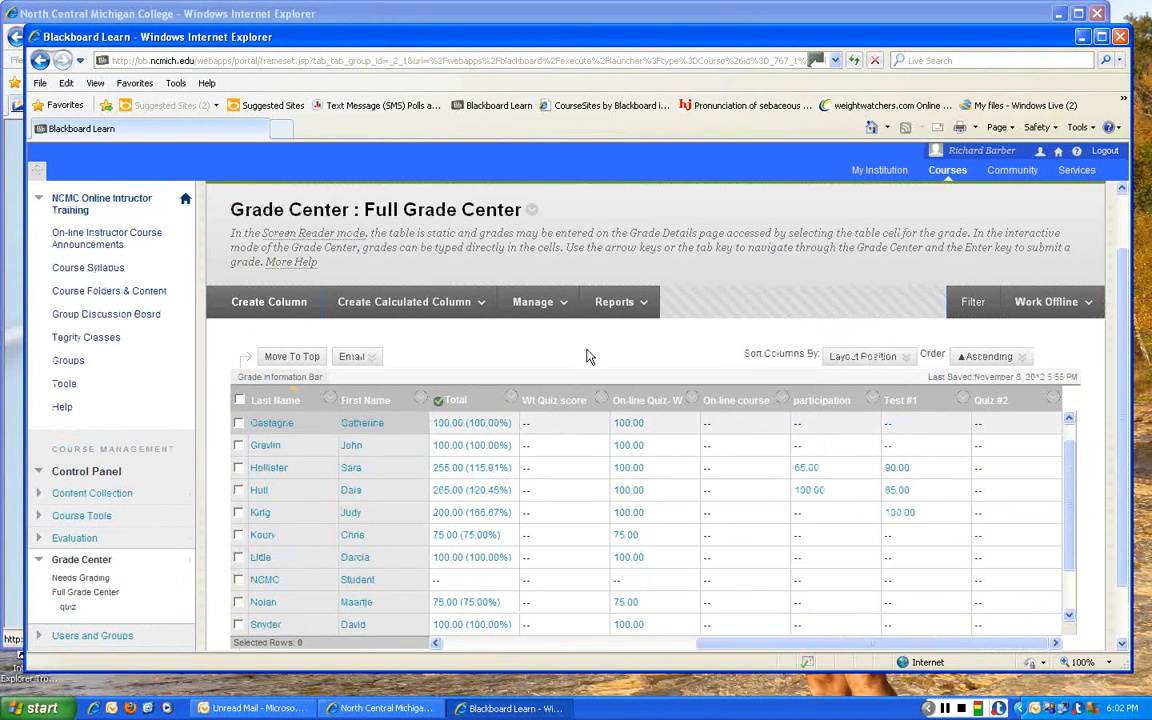